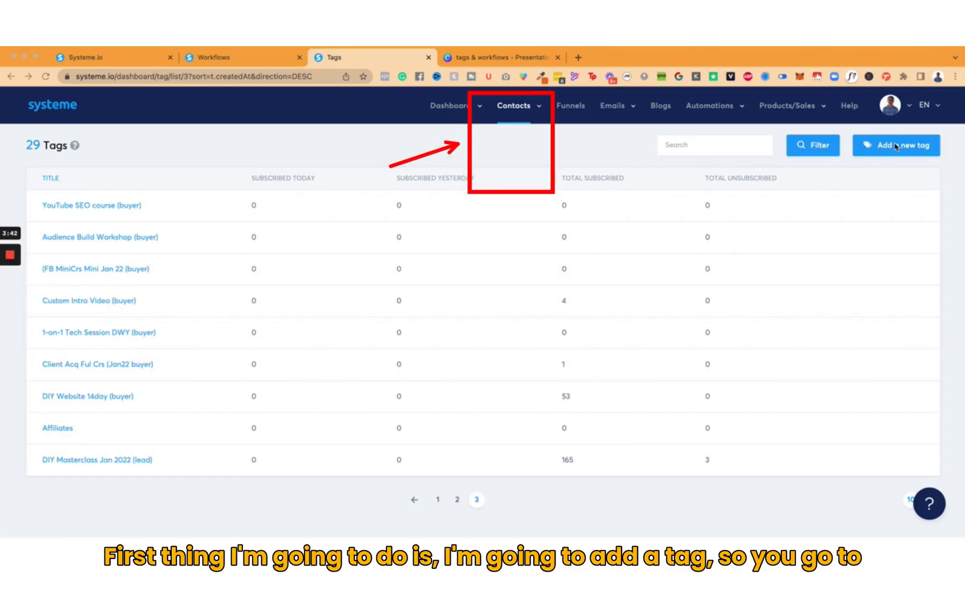
Page through the 29 existing contact tags (pages 2 and 1) and open the Add tag form.
left_click(540, 109)
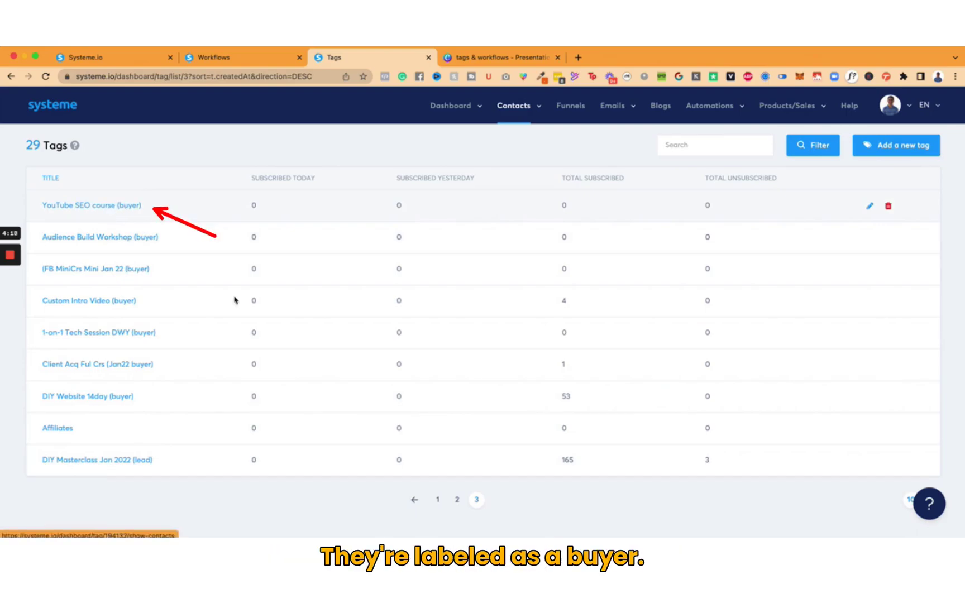
left_click(457, 500)
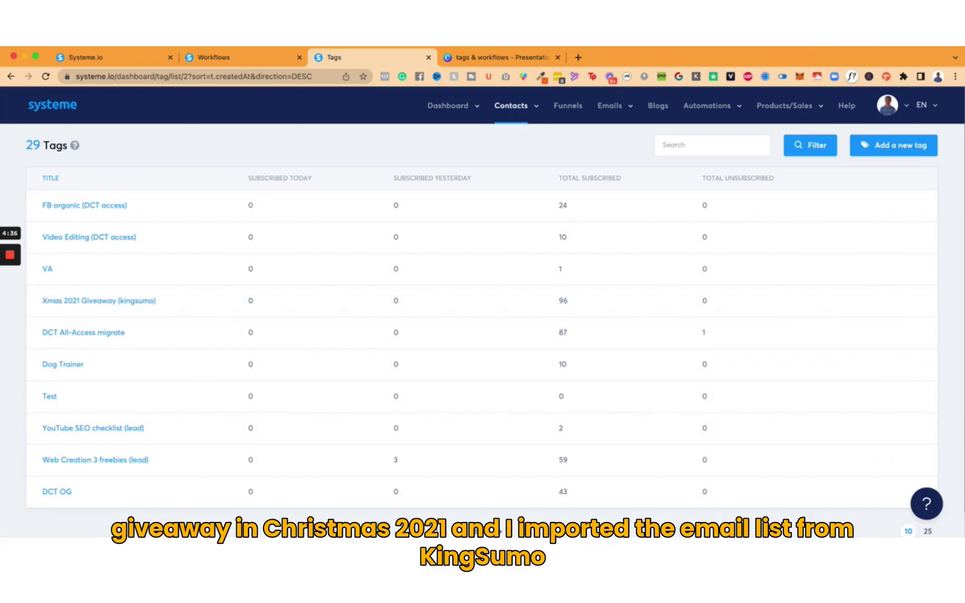
left_click(436, 532)
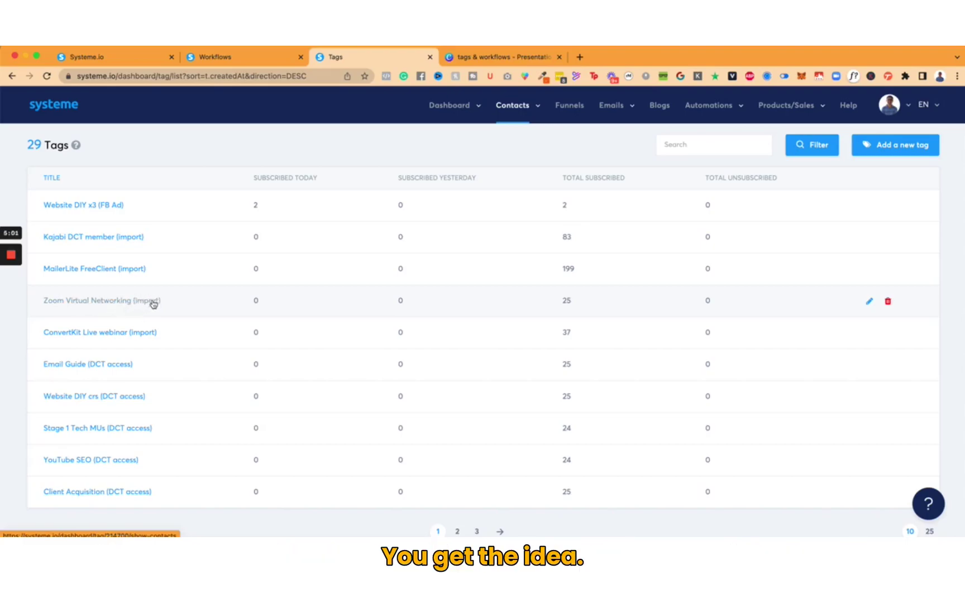
left_click(888, 147)
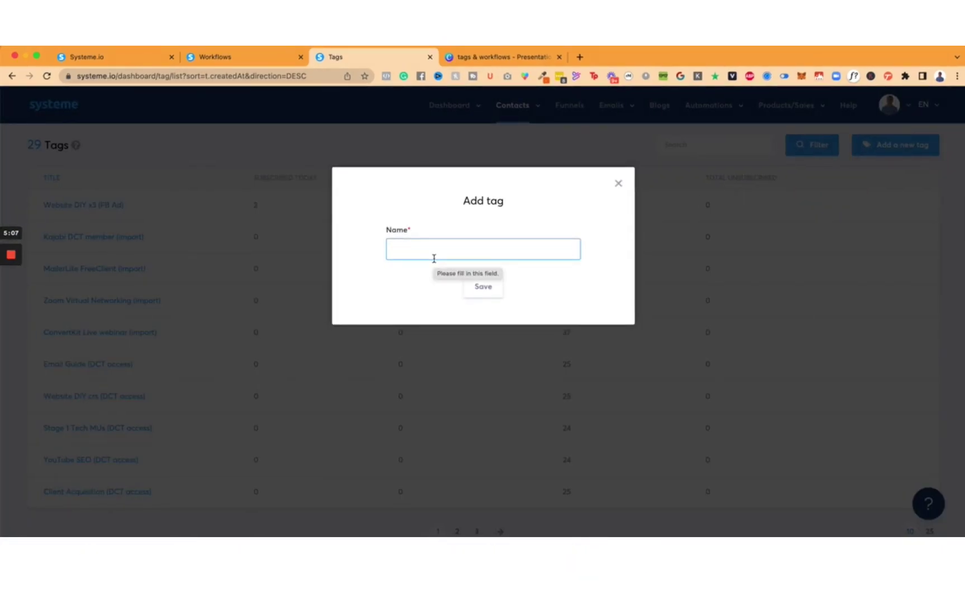
Type a long Zenler Template (student) tag name and try to save it.
left_click(434, 258)
type("Puppy Power")
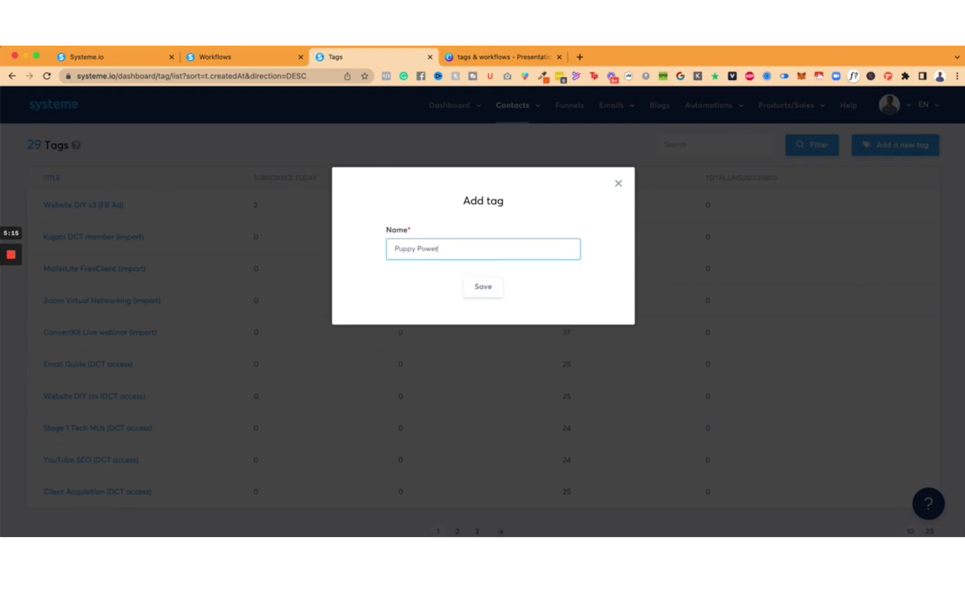
key("super+a")
type("Dog")
type(" Trainer")
type(" T")
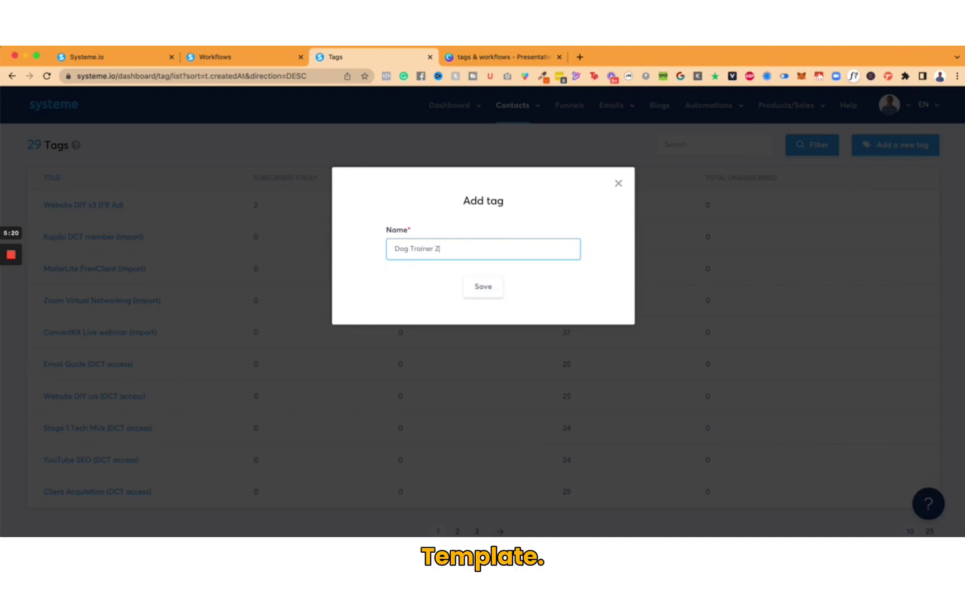
type("emplate")
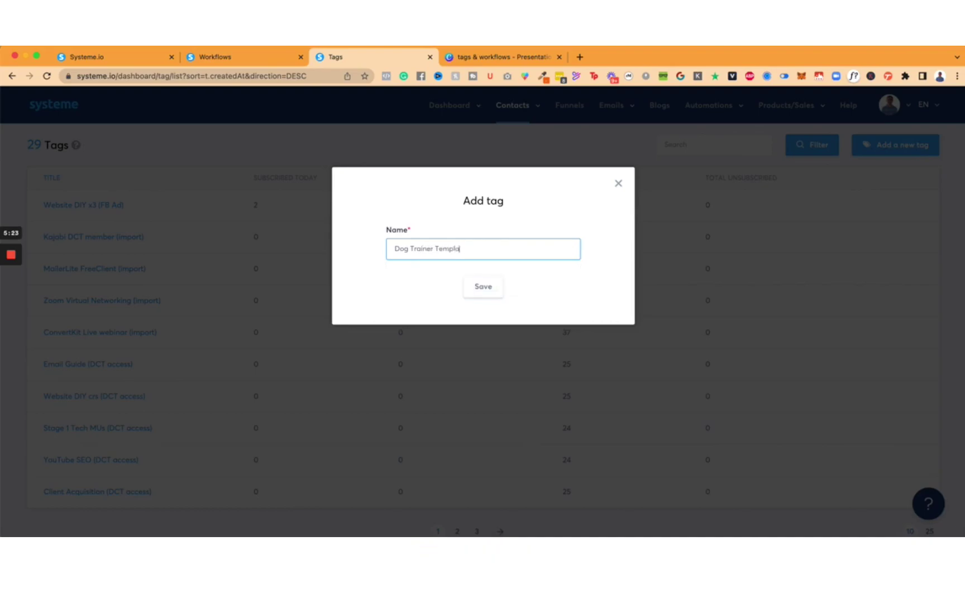
left_click(438, 249)
type("Zenler")
key("BackSpace")
key("BackSpace")
key("BackSpace")
key("BackSpace")
type("ler Template")
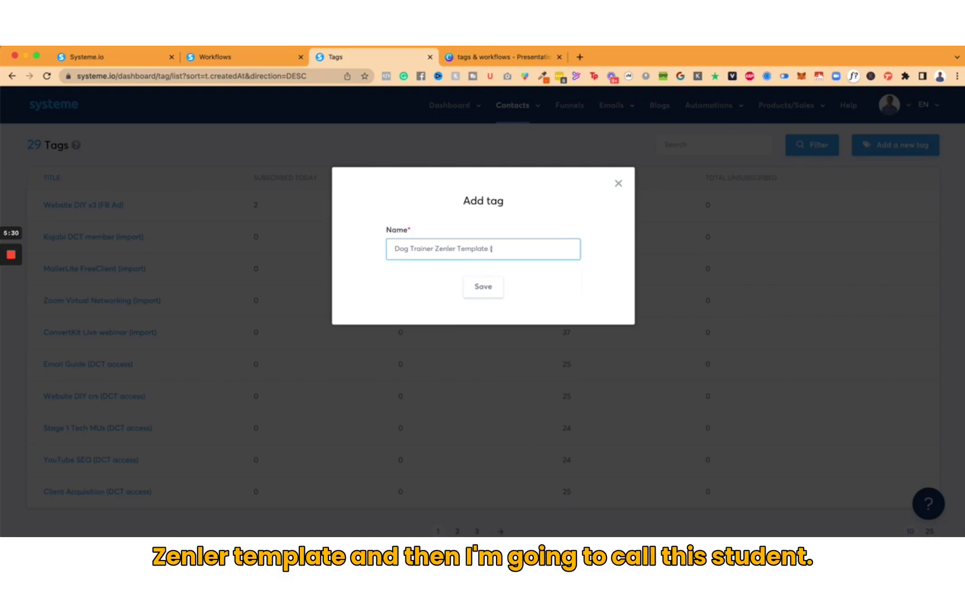
type(" (student)")
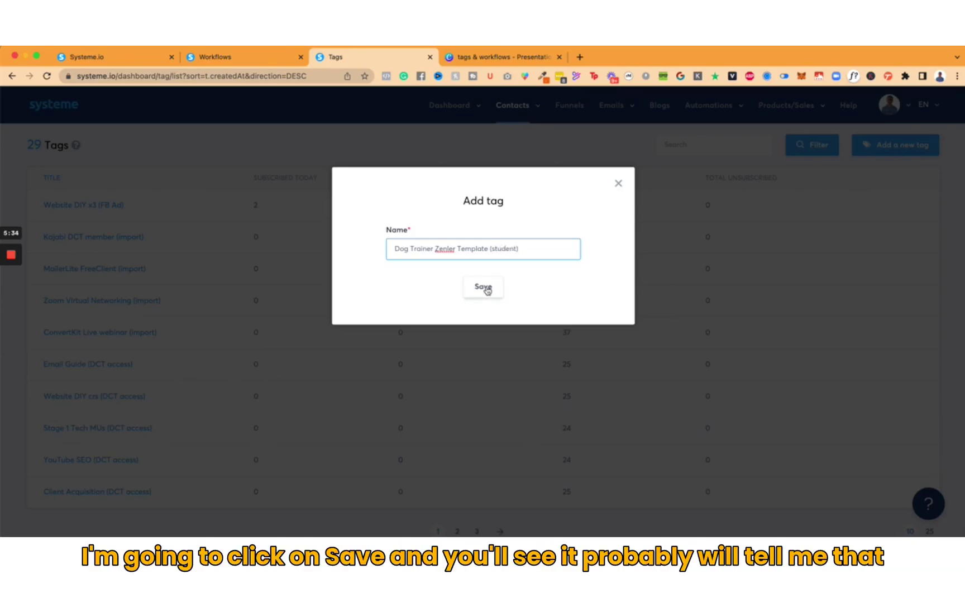
left_click(486, 290)
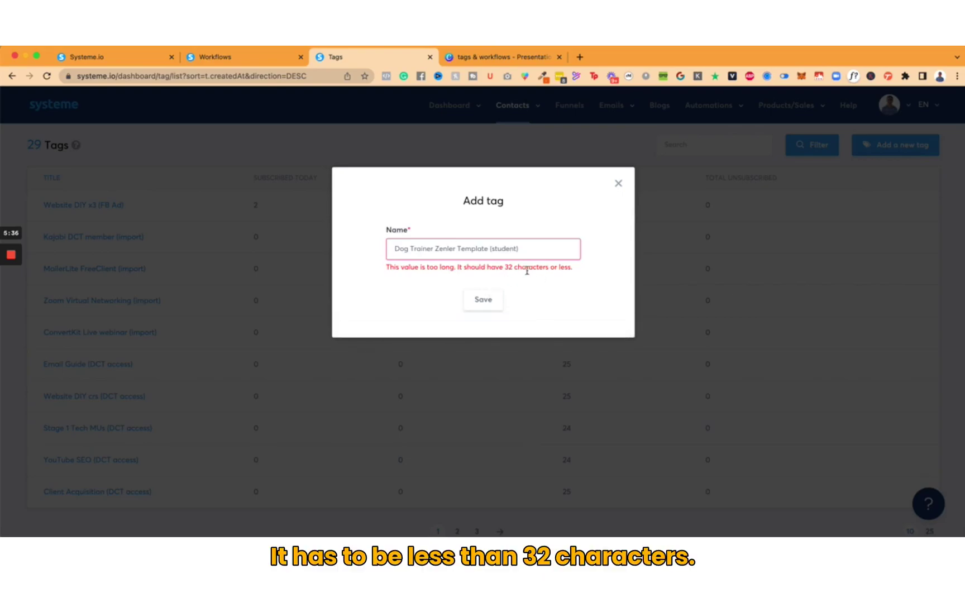
Shorten the tag name to 'Dog, Zenler Template (student)' and save the tag.
left_click(484, 249)
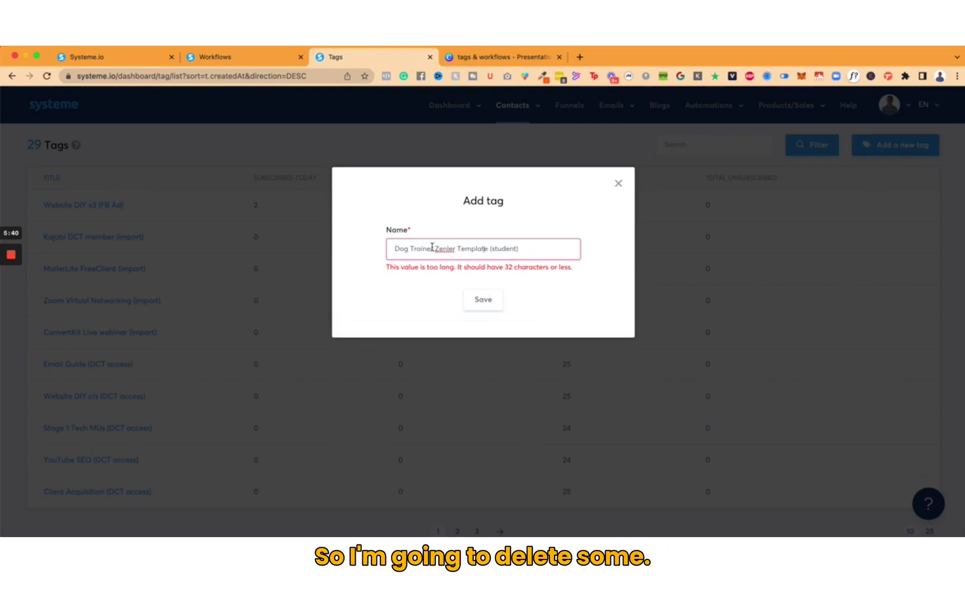
key("BackSpace")
key("BackSpace")
key("BackSpace")
key("BackSpace")
key("BackSpace")
key("BackSpace")
key("BackSpace")
key("BackSpace")
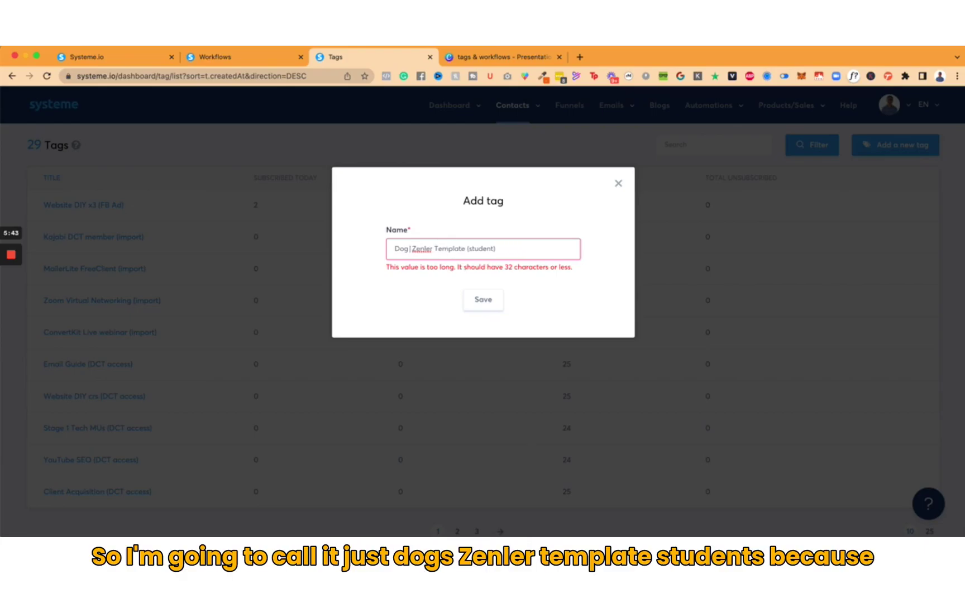
left_click(409, 249)
left_click(484, 301)
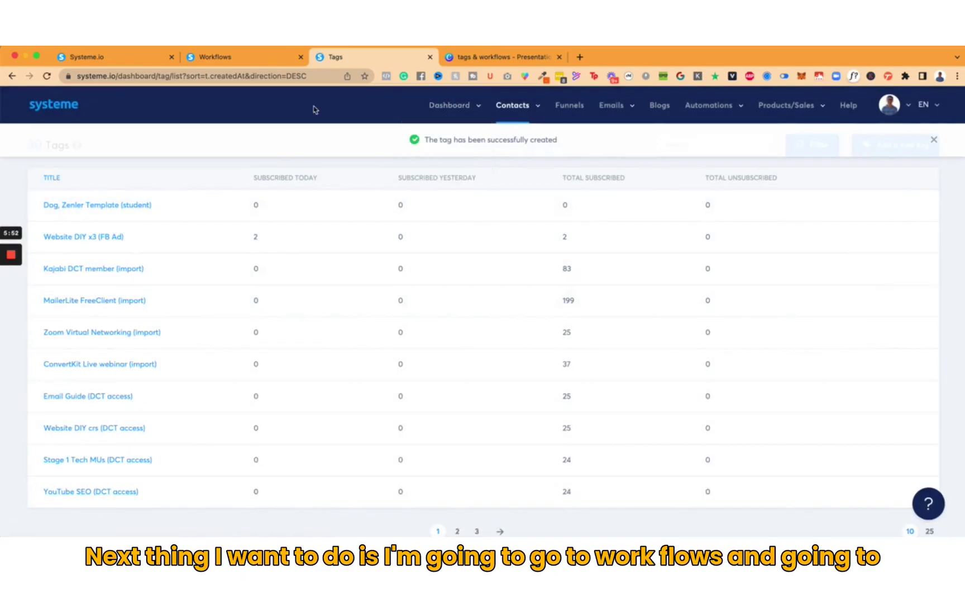
Create the workflow 'Dog Zenler Template Course' under Automations > Workflows and open it for editing.
left_click(243, 57)
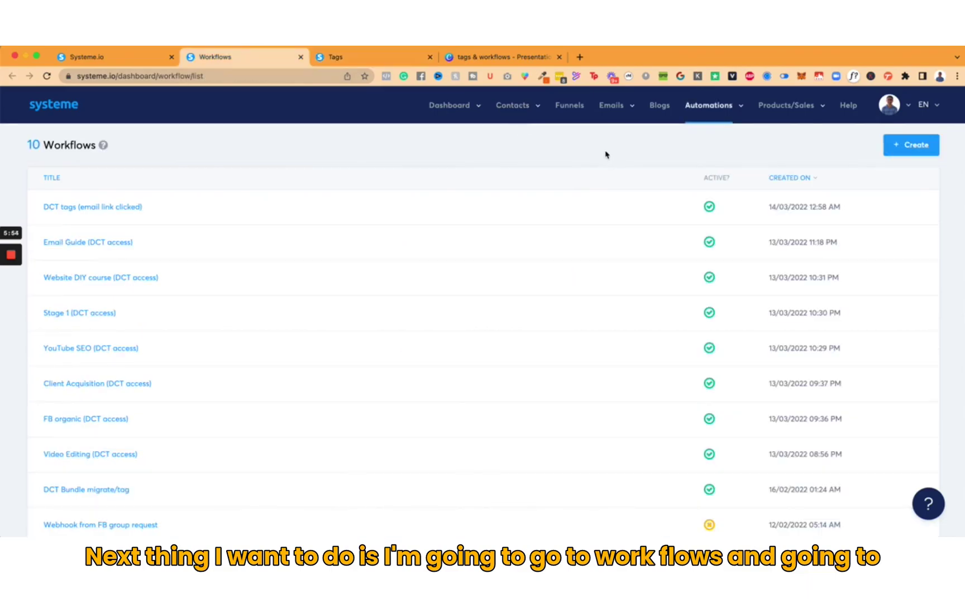
left_click(731, 109)
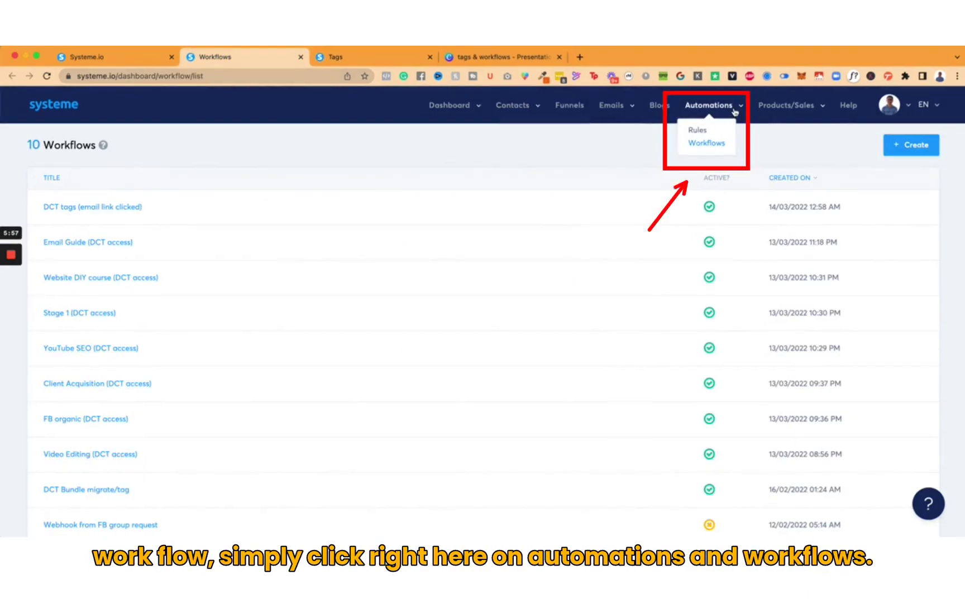
left_click(715, 143)
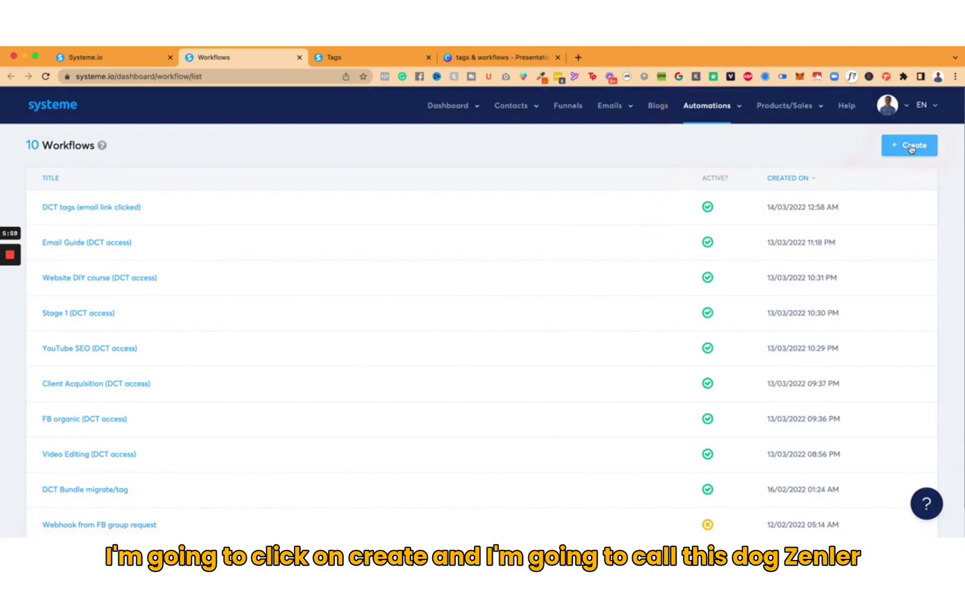
left_click(911, 146)
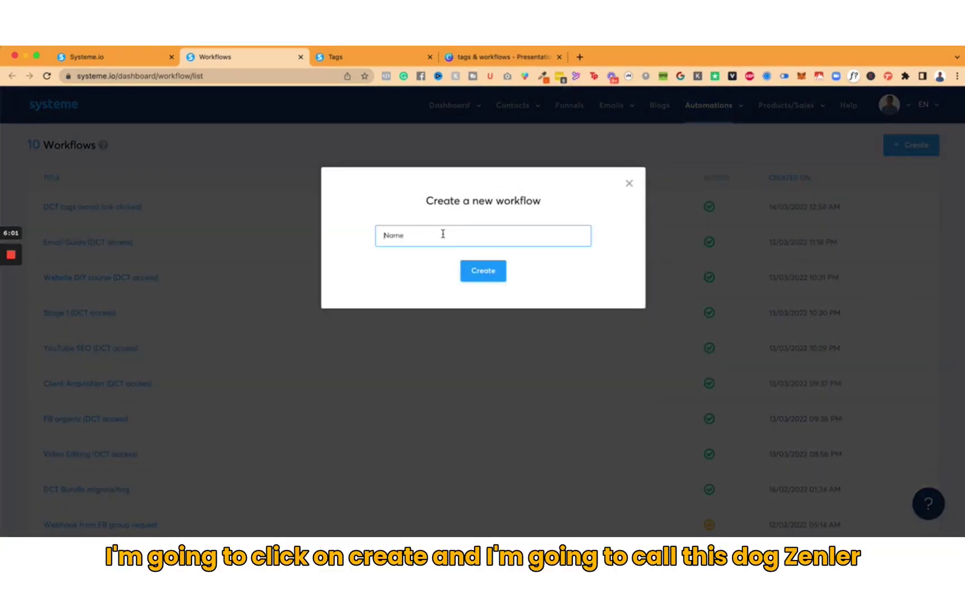
type("Dog Zenler Template Course")
left_click(487, 274)
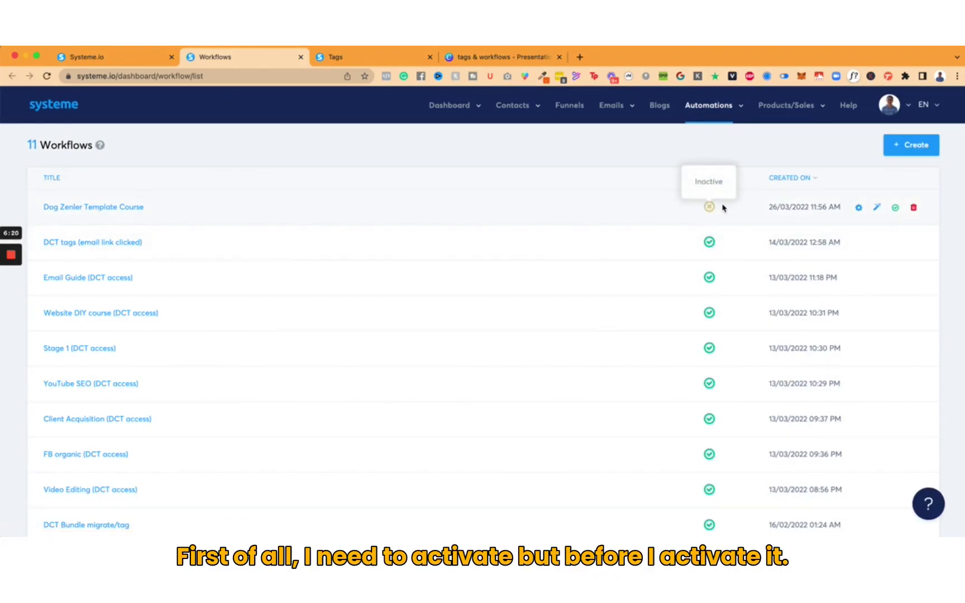
left_click(877, 208)
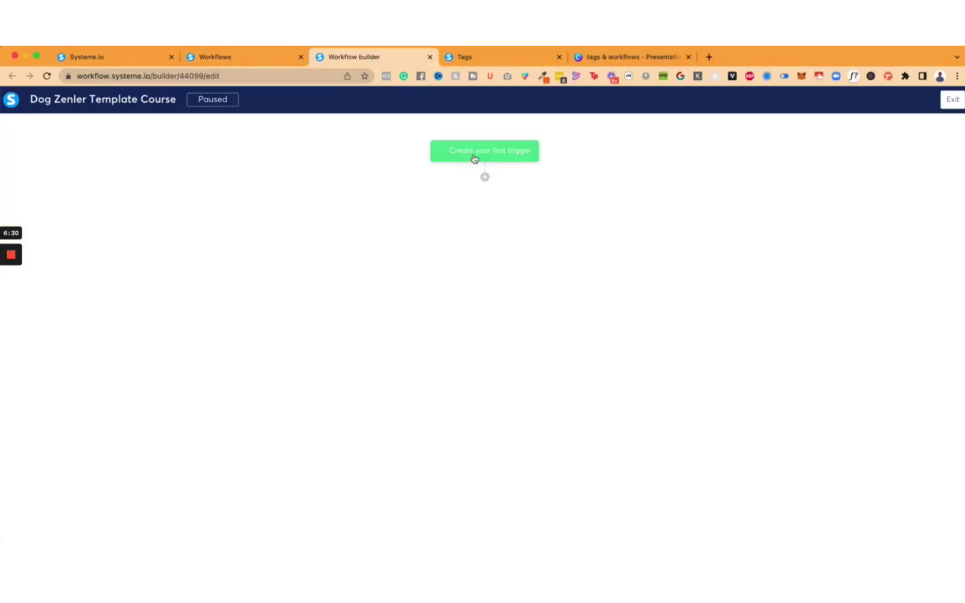
Add a Tag added trigger for the 'Dog, Zenler Template (student)' tag.
left_click(476, 158)
left_click(441, 287)
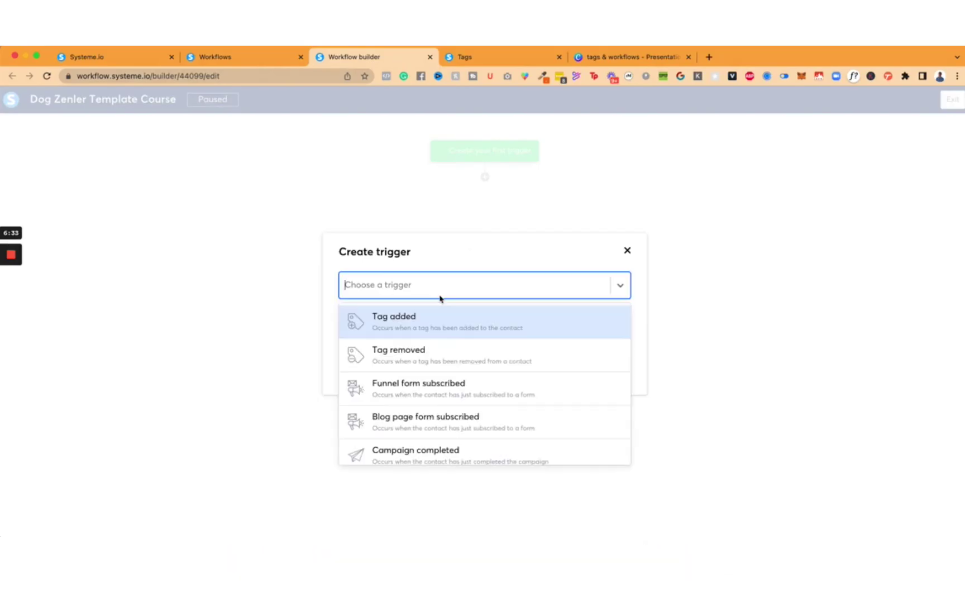
left_click(423, 324)
left_click(424, 321)
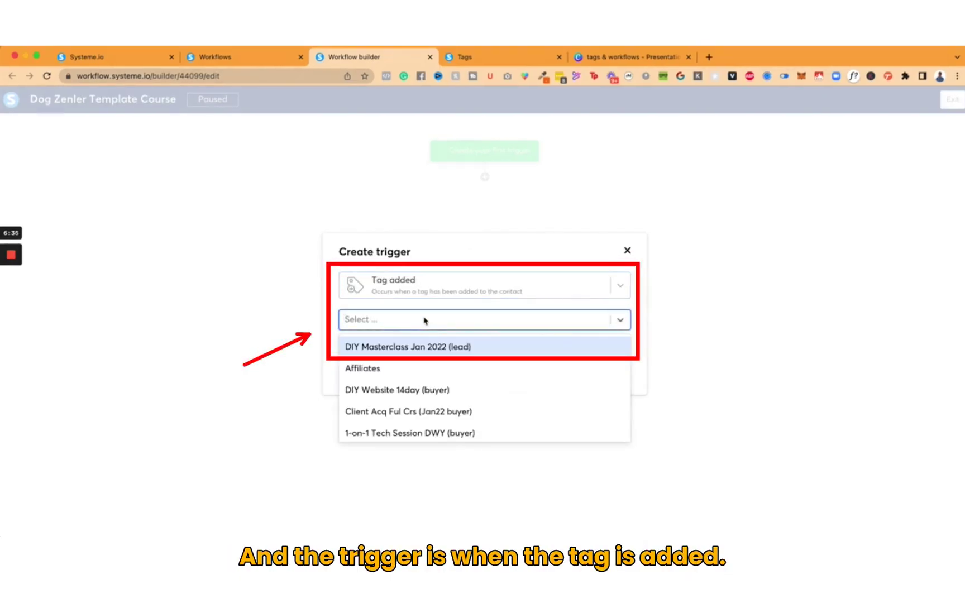
type("do")
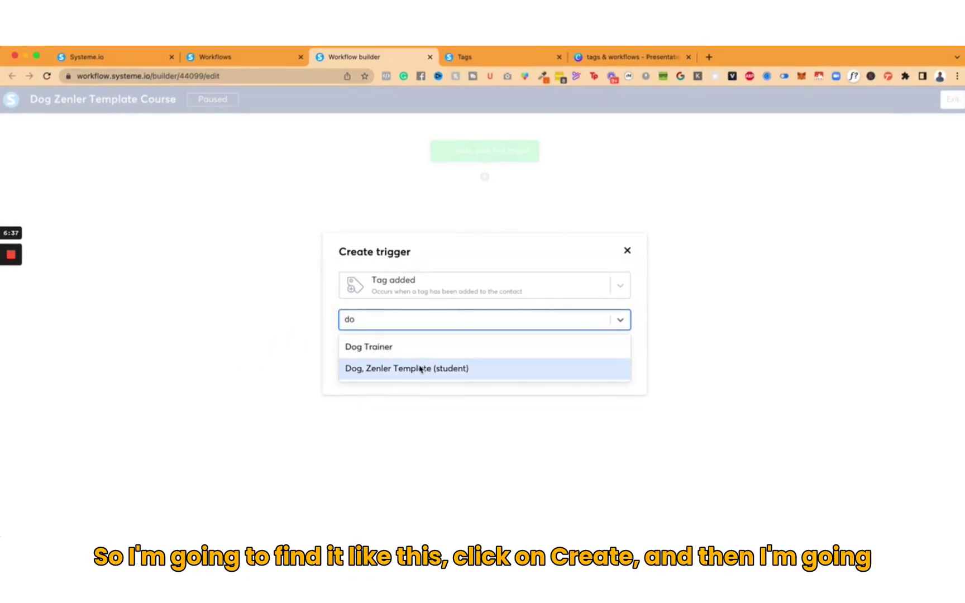
left_click(421, 368)
left_click(363, 353)
Add an Enroll in course action for the Puppy Power Template Editing Course.
left_click(483, 179)
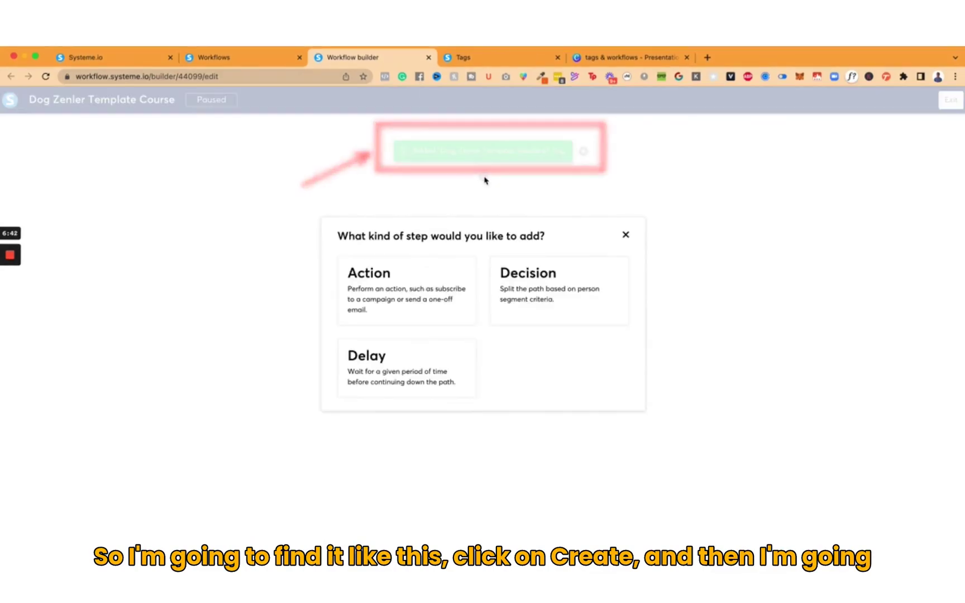
left_click(418, 306)
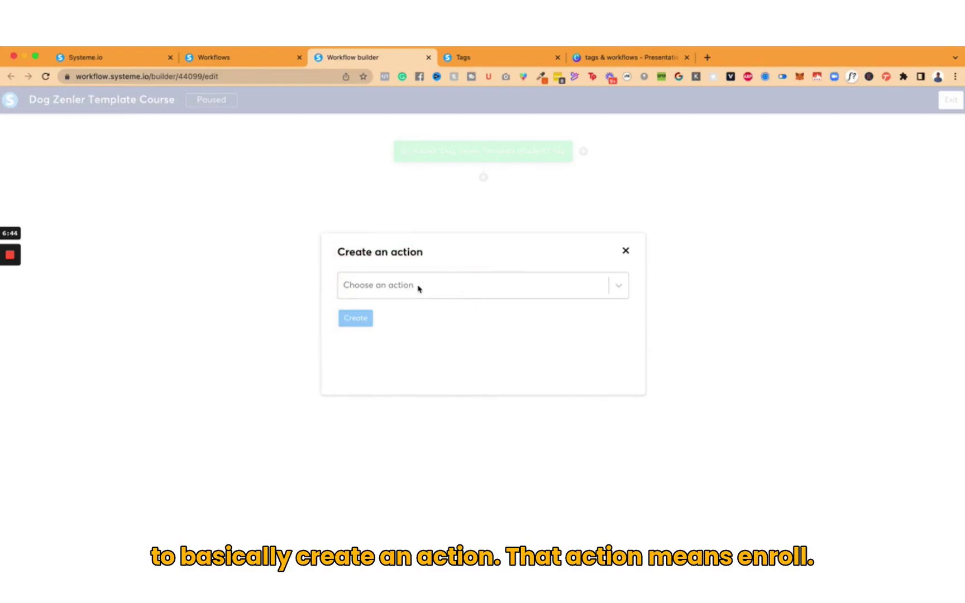
left_click(418, 286)
left_click(430, 398)
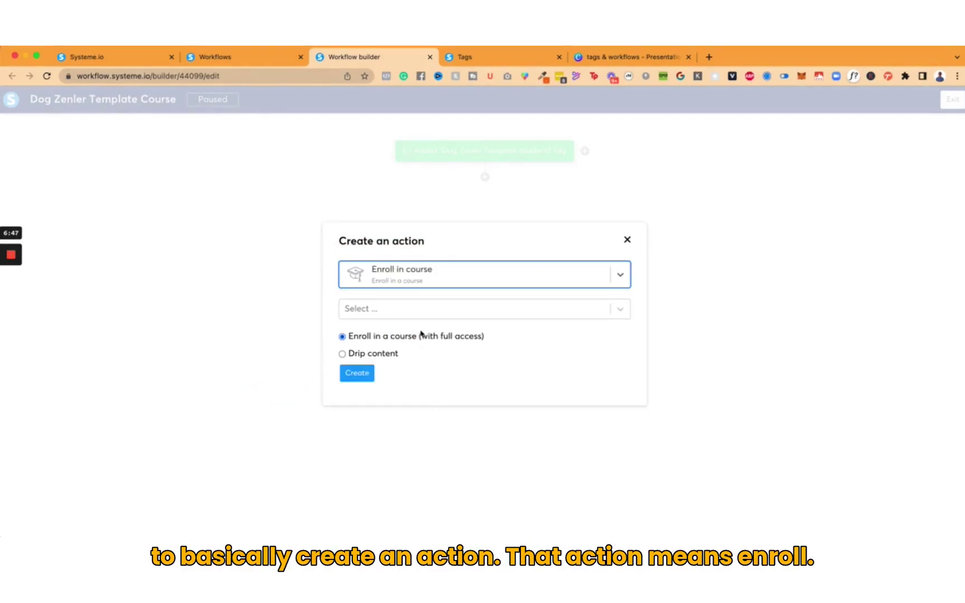
left_click(423, 307)
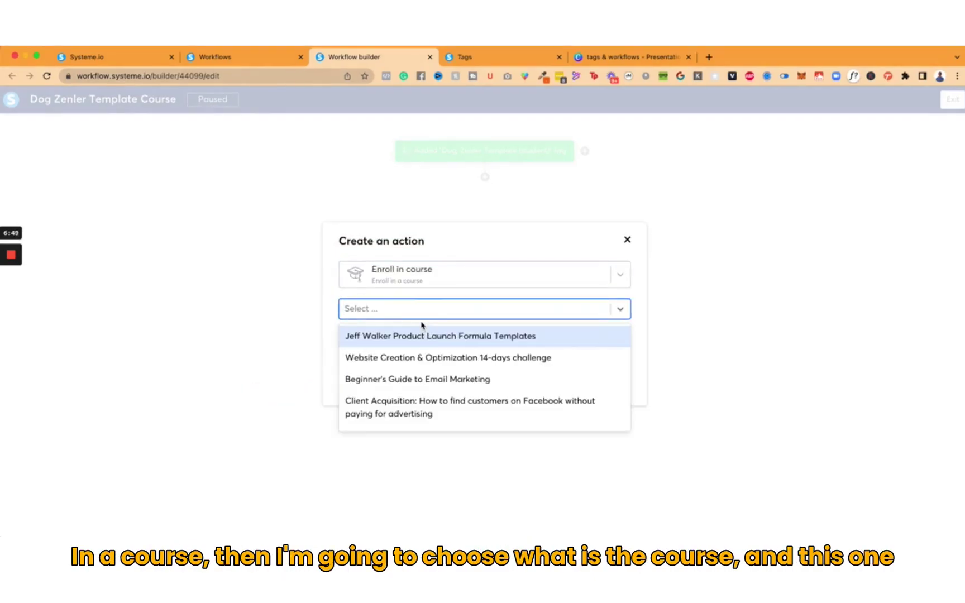
type("pup")
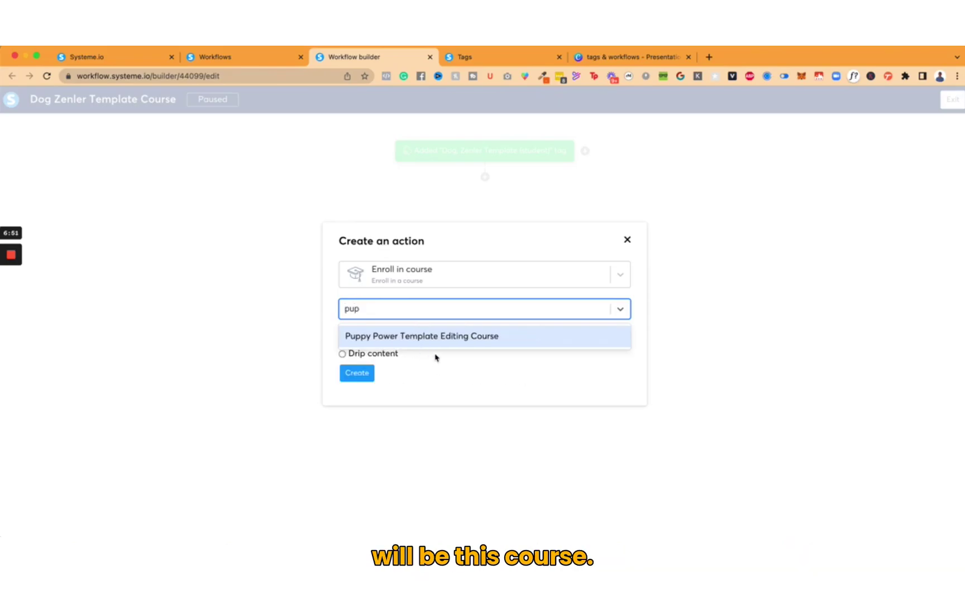
left_click(441, 345)
left_click(356, 377)
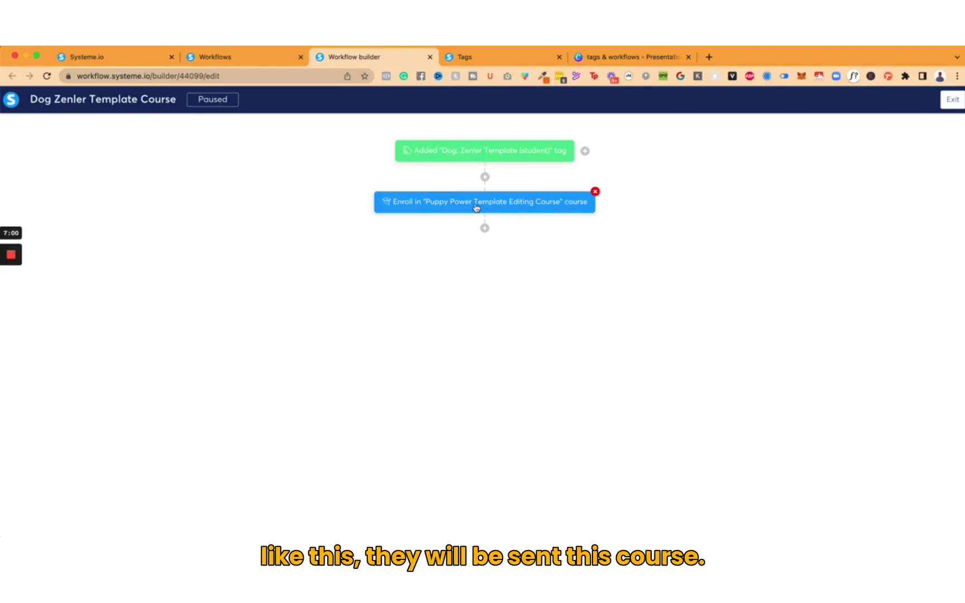
Add a Send email step with a new email titled 'Puppy Power Template Customization Course is here'.
left_click(485, 178)
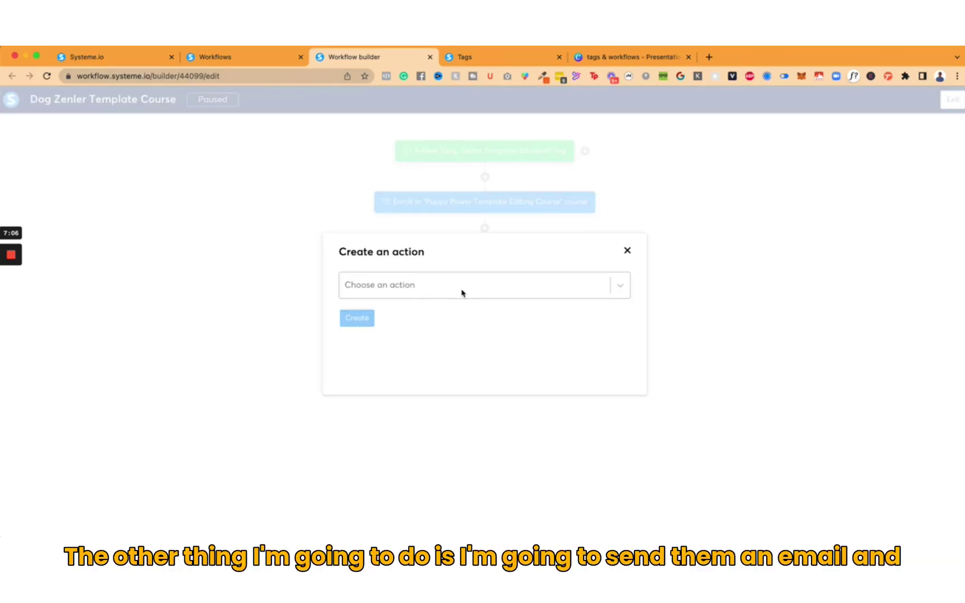
left_click(470, 290)
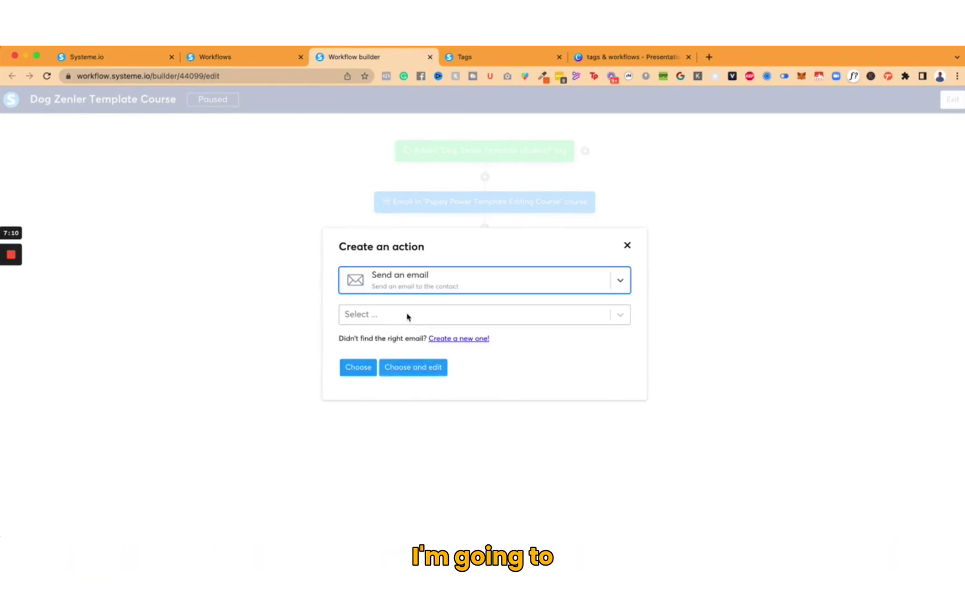
left_click(408, 315)
left_click(334, 306)
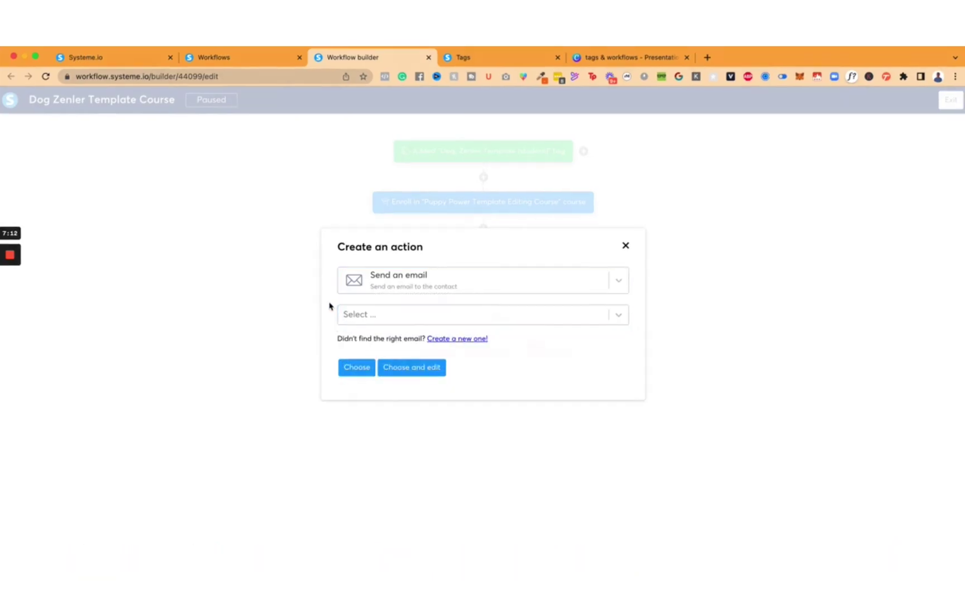
left_click(447, 338)
left_click(422, 288)
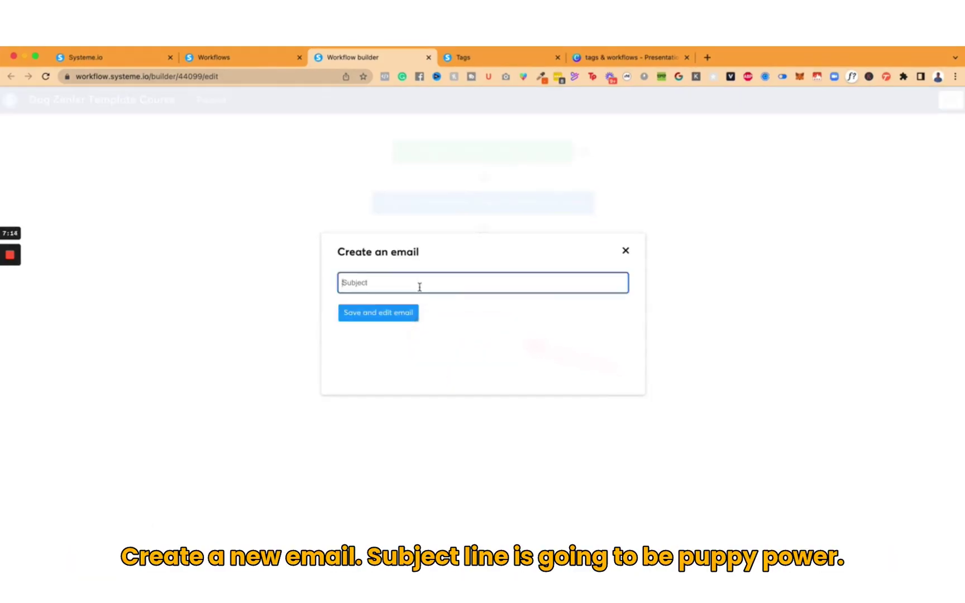
type("Puppy Pow")
type("er Course Module")
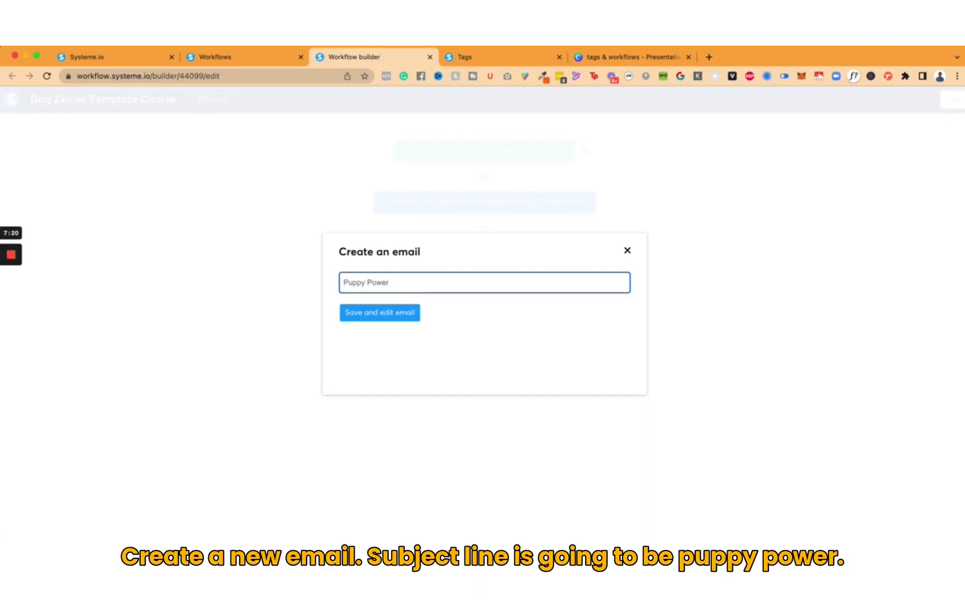
key("BackSpace")
key("BackSpace")
key("BackSpace")
key("BackSpace")
key("BackSpace")
key("BackSpace")
key("BackSpace")
key("BackSpace")
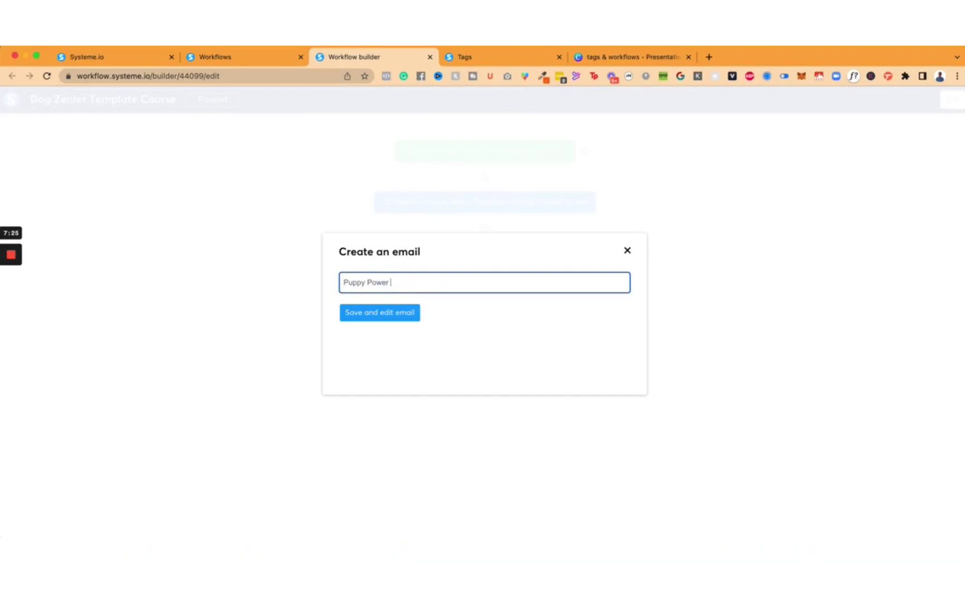
type("ate Customization Course is here")
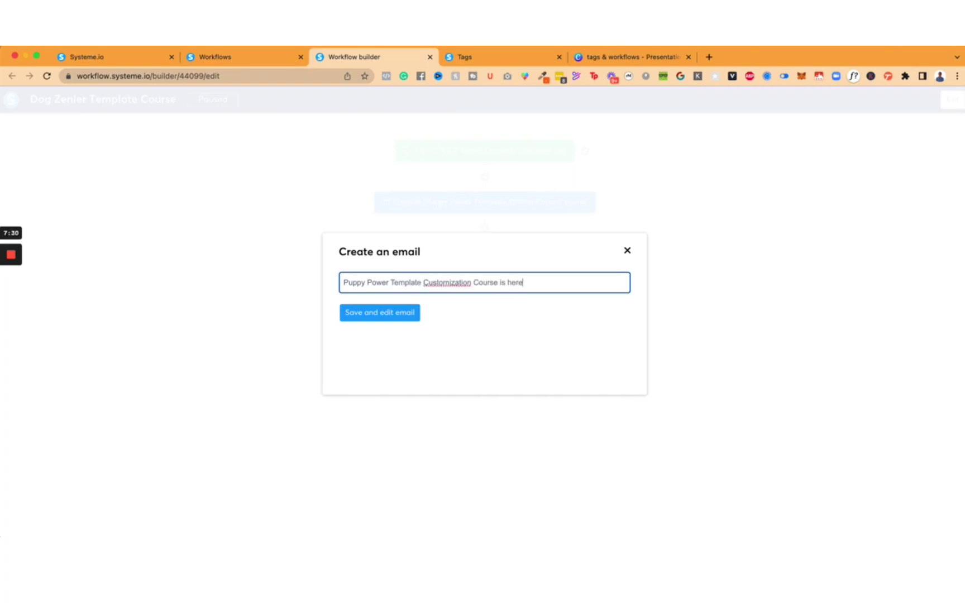
left_click(401, 314)
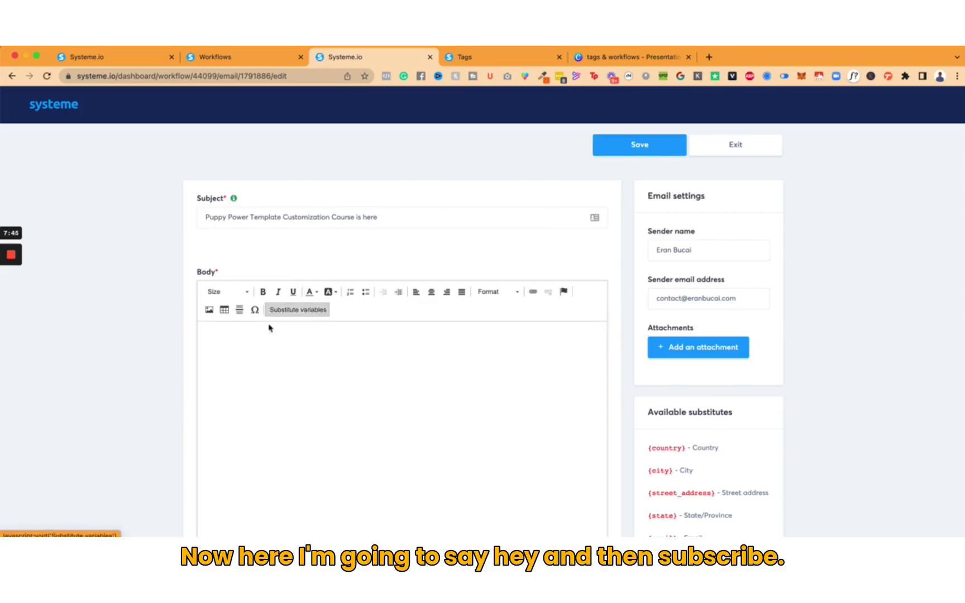
Start the email body with 'Hey {first_name}' using the First name substitute variable.
left_click(259, 335)
type("Hey")
left_click(298, 309)
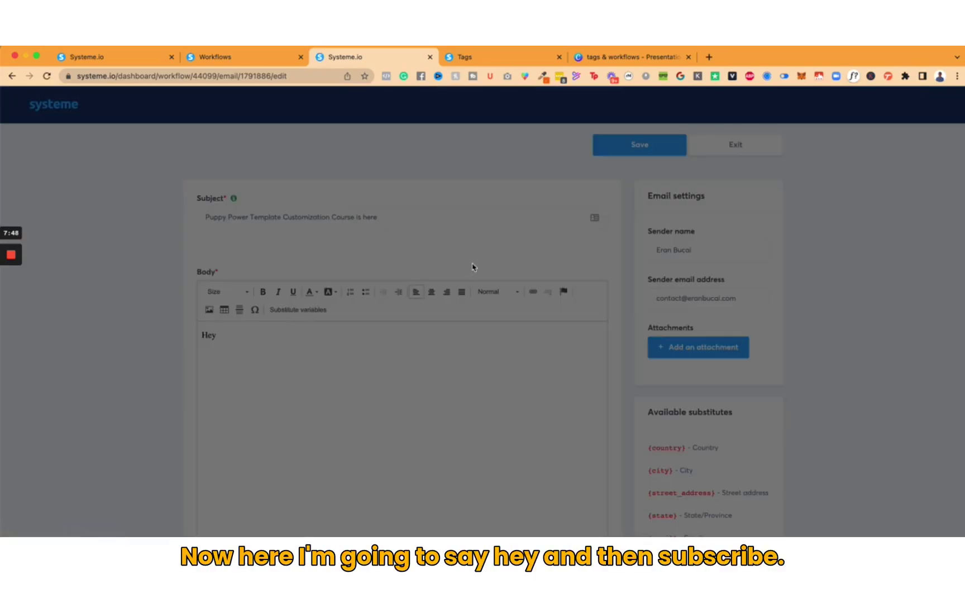
left_click(437, 283)
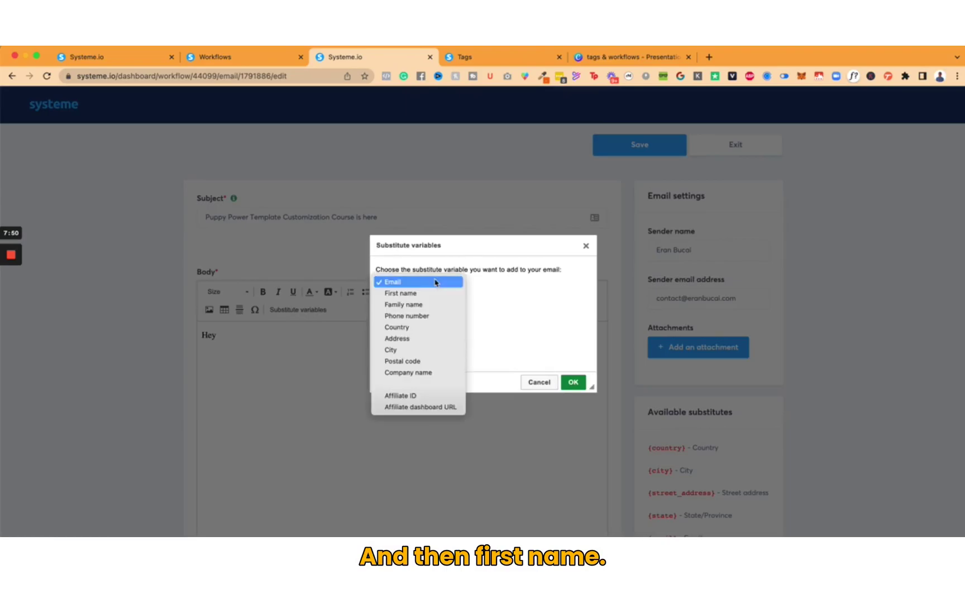
left_click(430, 293)
left_click(572, 383)
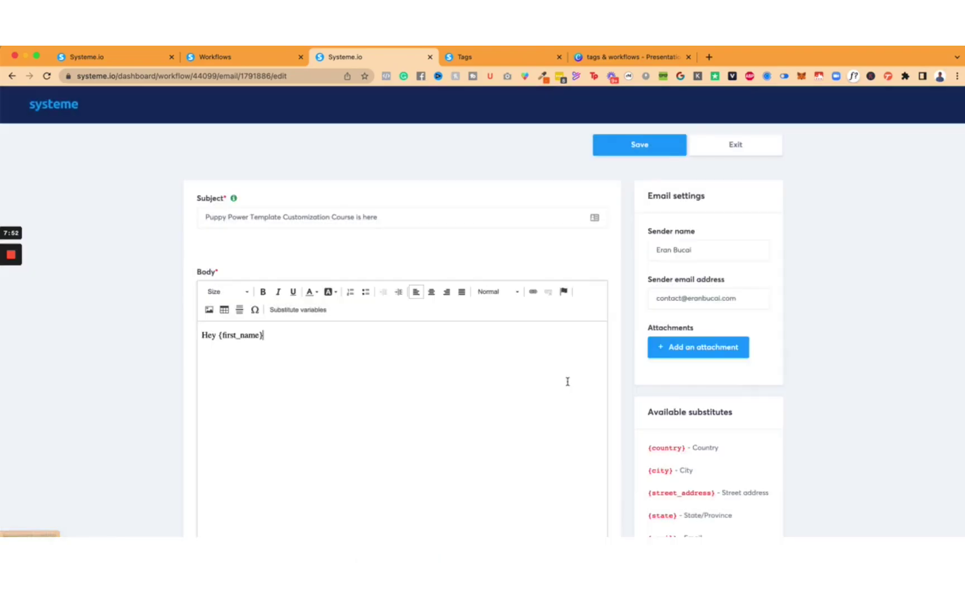
Write paragraphs thanking for patience, introducing the Puppy Power Course and offering a video walkthrough.
type("Thanks ")
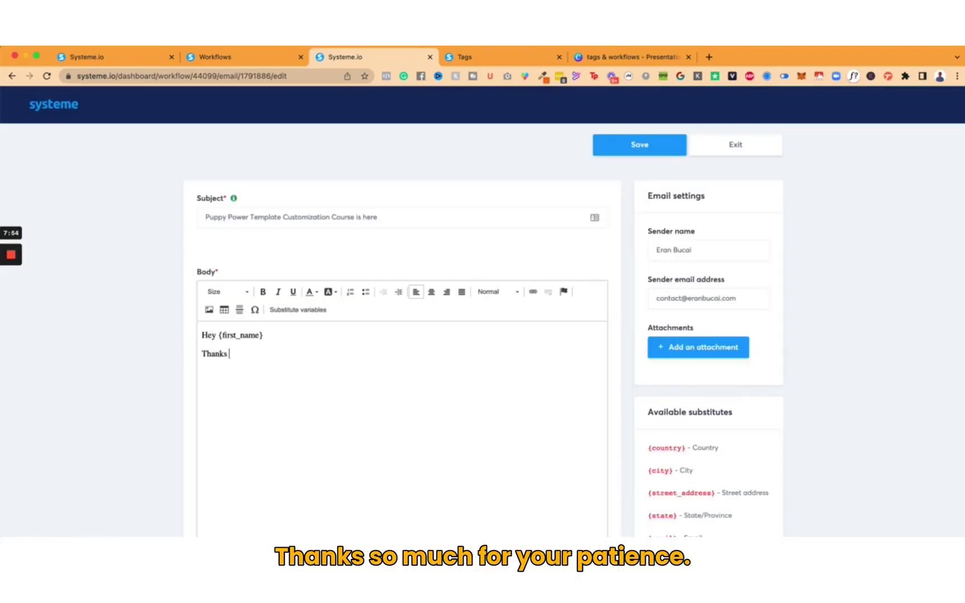
type("so much for your patience as I was complet")
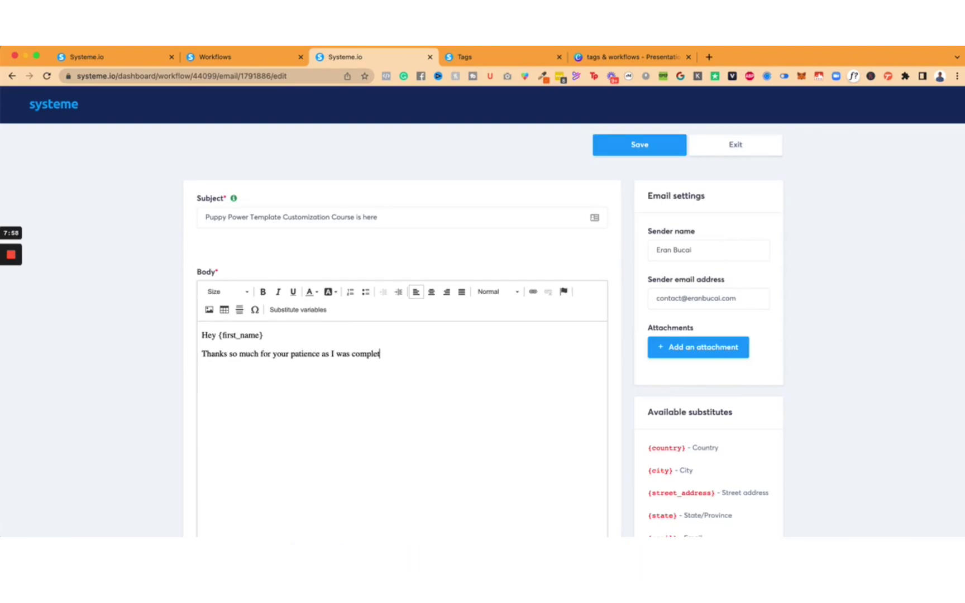
type("ing up the video course to show you step by step how to customize the New Zenler template that you purchased.")
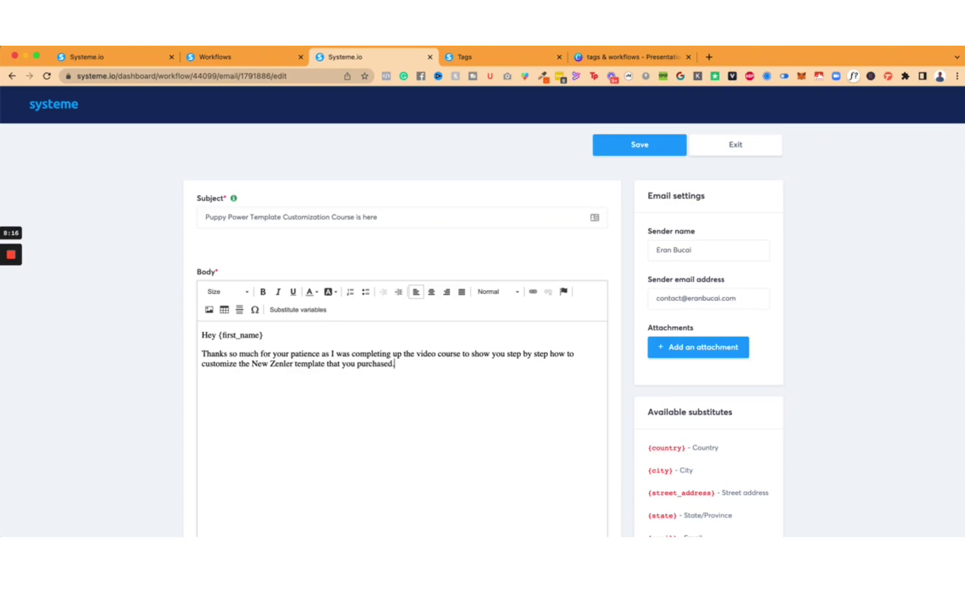
key("Return")
type("This is the course")
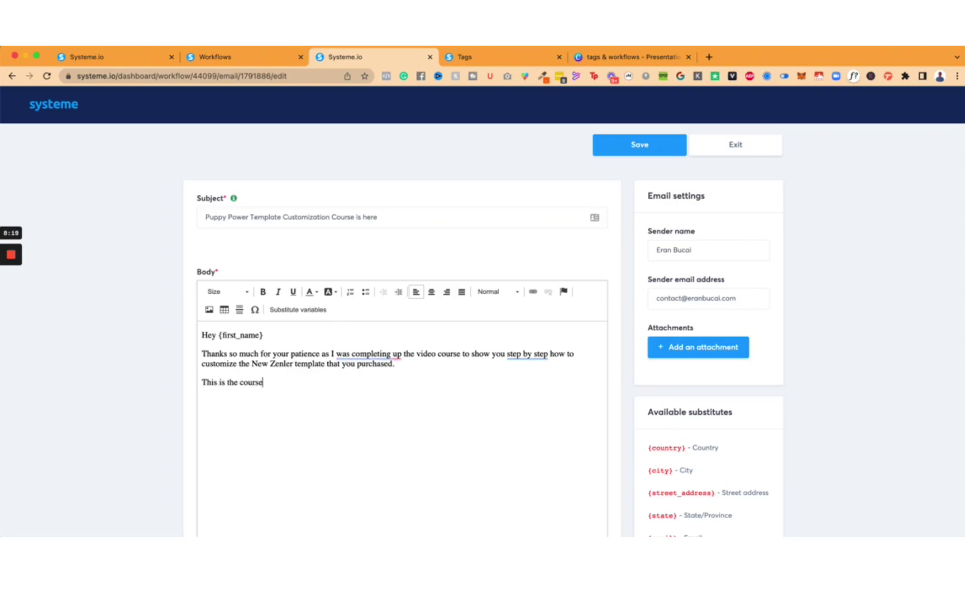
type(" for the Puppy Power Course.")
key("Return")
type("I am moving onto creating the sa")
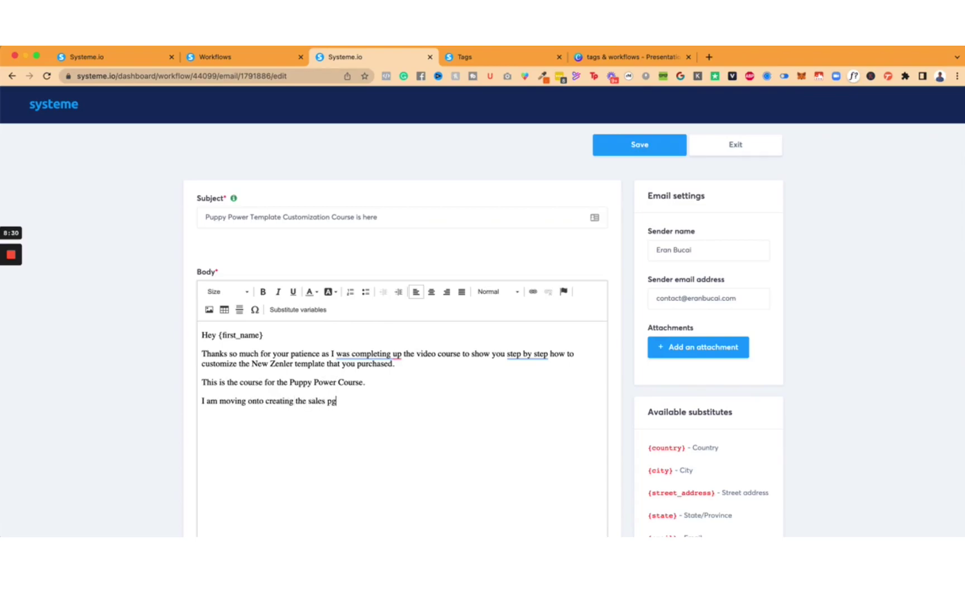
type("les page template for Reframing ")
type("Rea")
key("BackSpace")
type("eactivity nex")
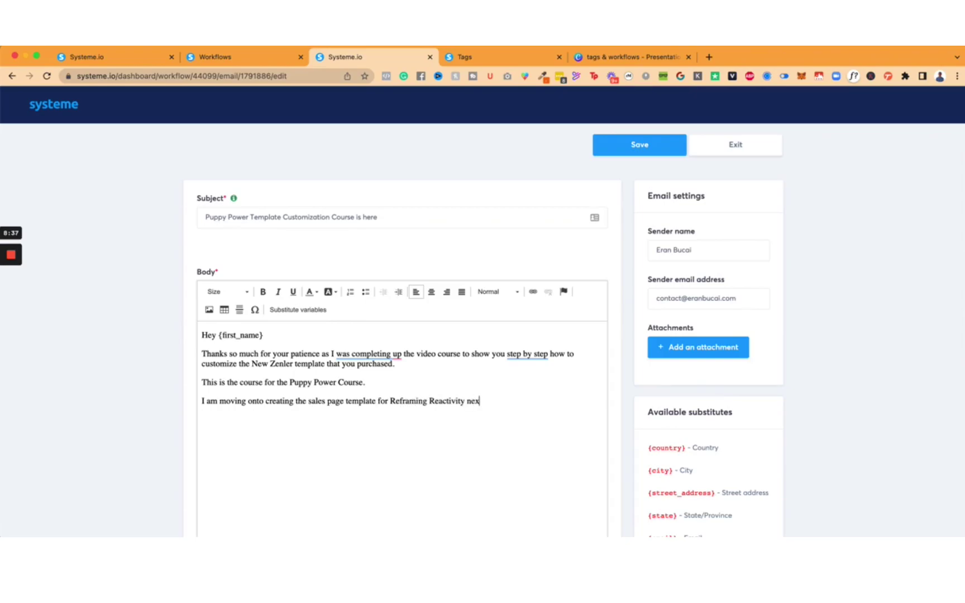
type("t, but Puppy Power has b")
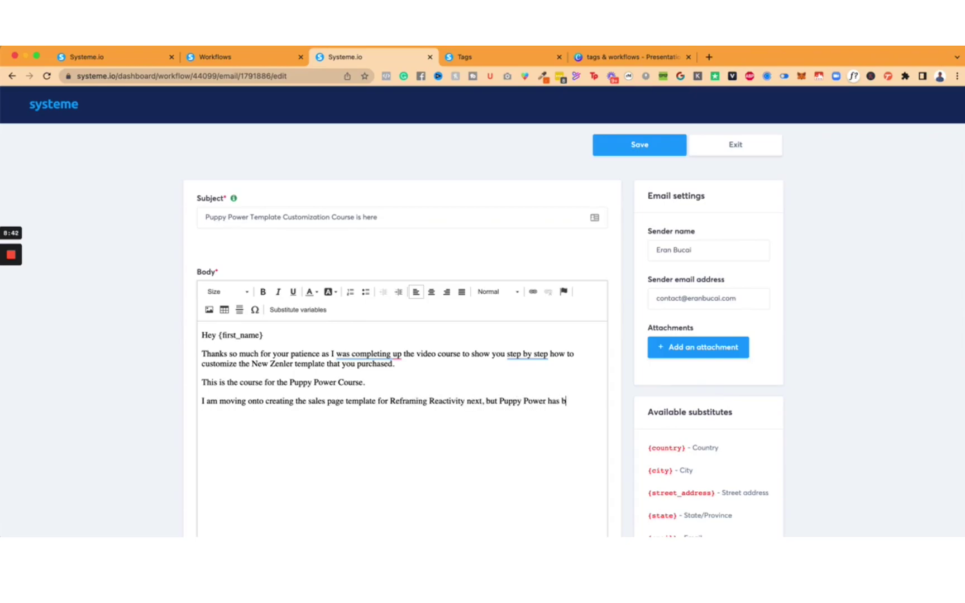
type("een installed on your web")
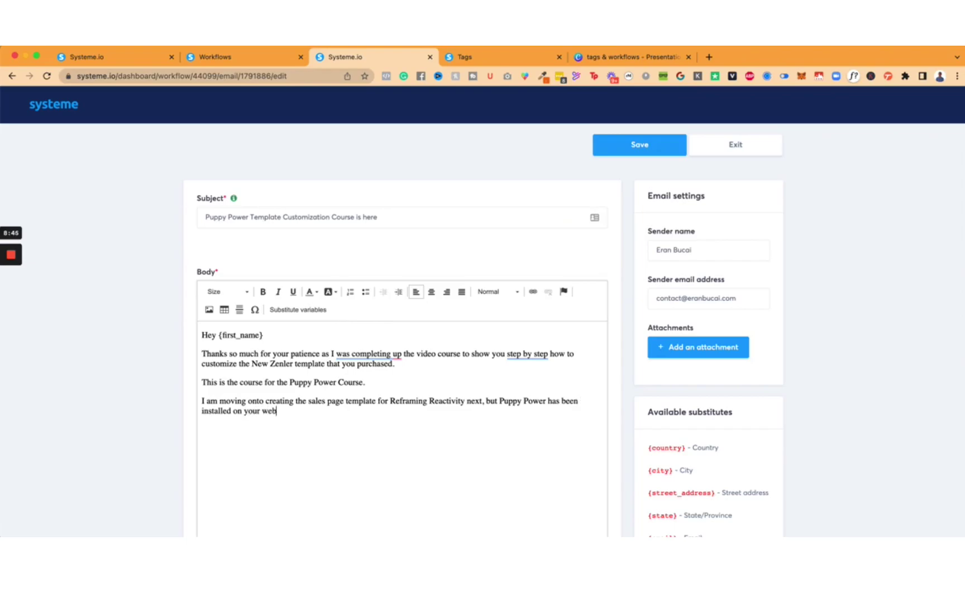
type("site already and you can ")
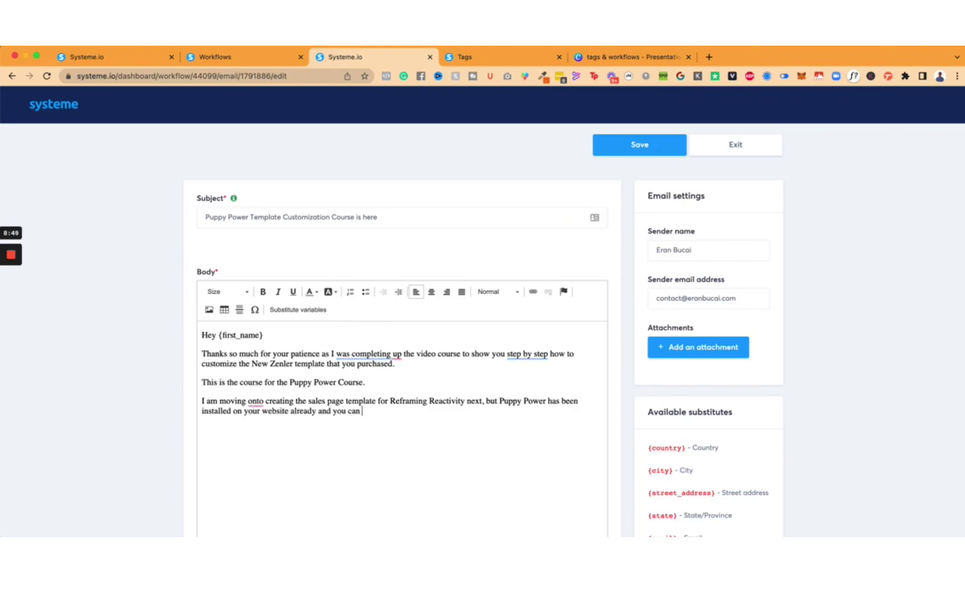
type("go ahead and login to custo")
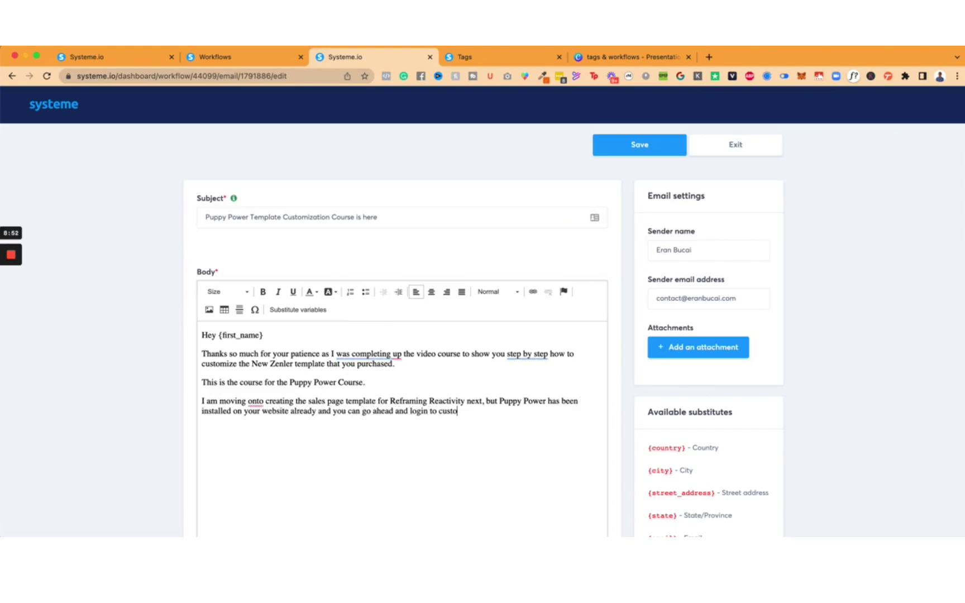
type("mize it in alignment with this video course.")
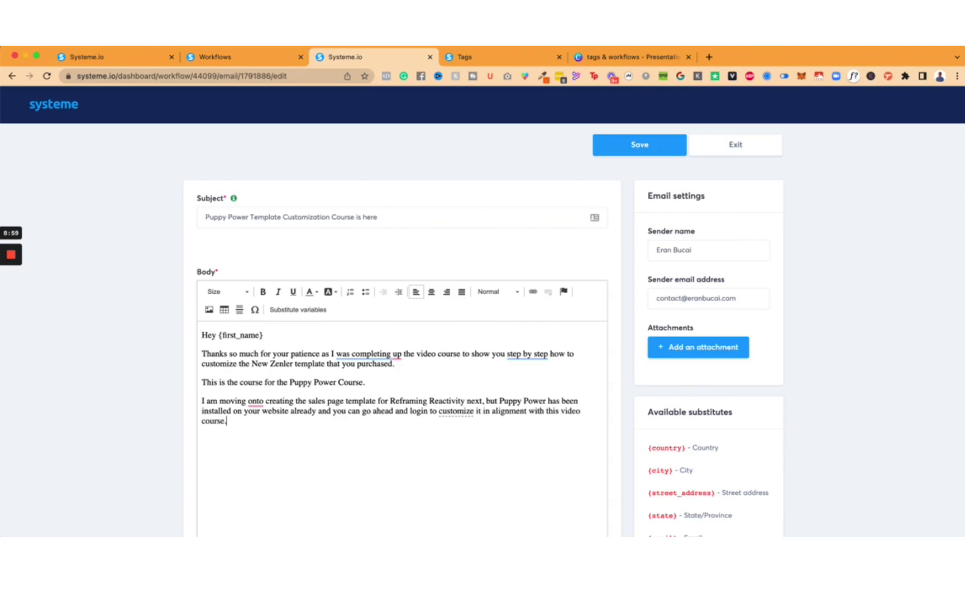
type("In case you're not seeing the template or not sure where to look, please reply to thsie")
key("BackSpace")
key("BackSpace")
key("BackSpace")
key("BackSpace")
key("BackSpace")
type("this email and I'll send you a short video recording to show you")
key("BackSpace")
key("BackSpace")
type("recording to show you.")
Add the login instructions, 'Looking forward to your feedback.' and the sender's name as signature.
key("Return")
type("If the t")
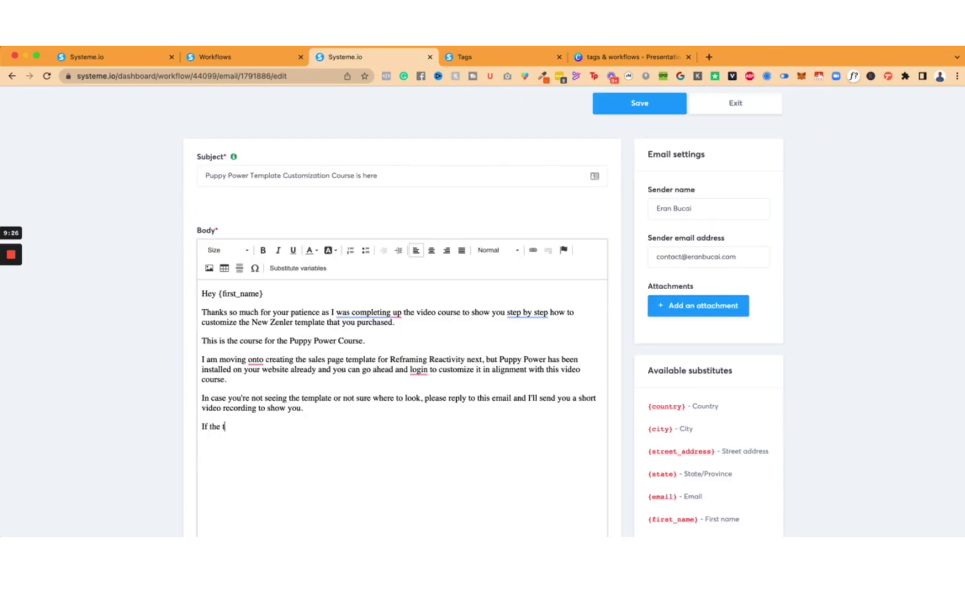
type("emplate isn't installed")
key("super+z")
key("Return")
type("You can a")
key("BackSpace")
type("go ahead an")
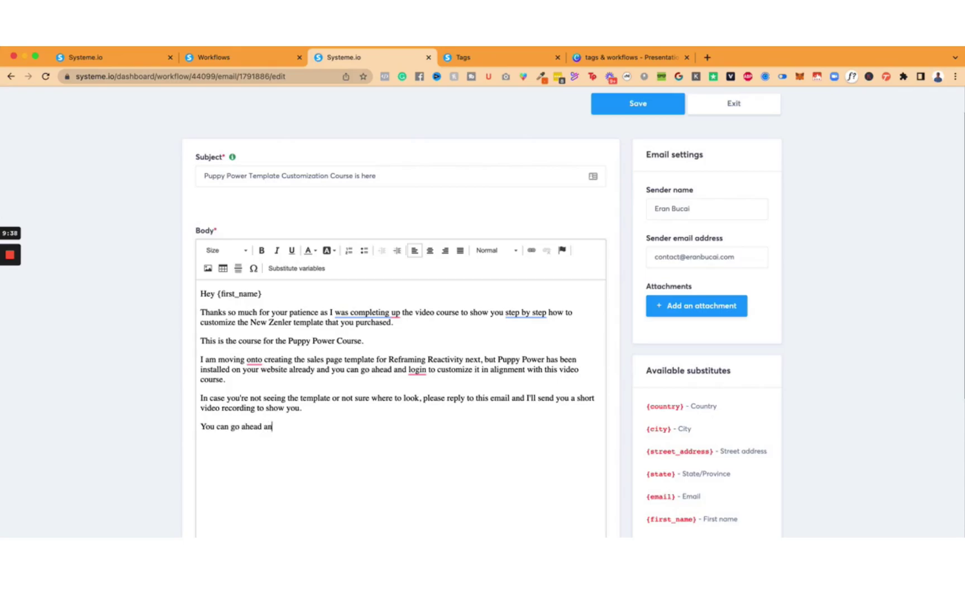
type("d login and get started.")
key("Return")
type("A sepa")
type("rate email was sent to you with th")
type("e login")
key("BackSpace")
key("BackSpace")
key("BackSpace")
key("BackSpace")
type("instructions")
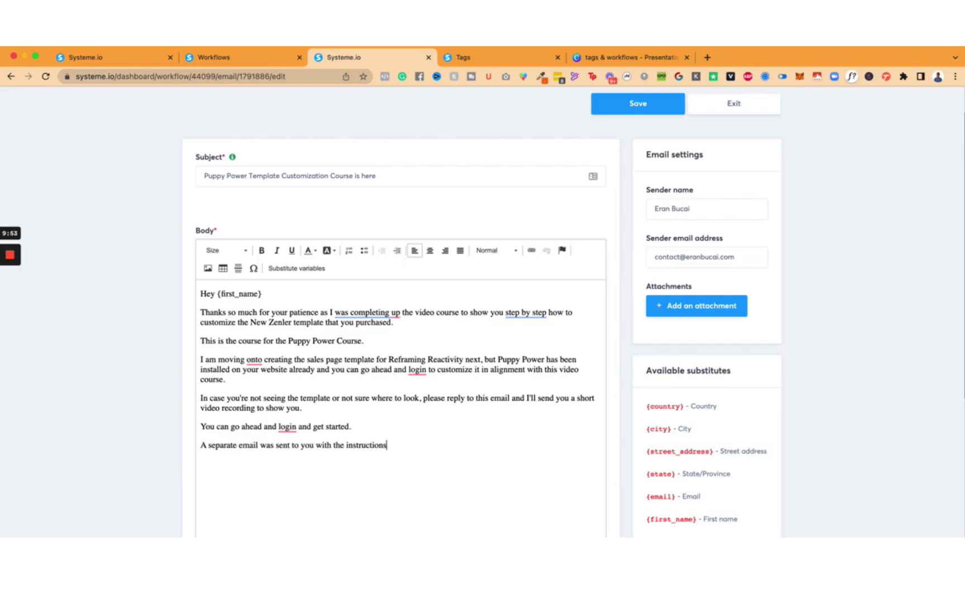
type(" on how to get in to your course portal.")
key("Return")
type("Looking forward to your feedback.")
key("Return")
type("Eran Bucai")
scroll(568, 356, "up", 2)
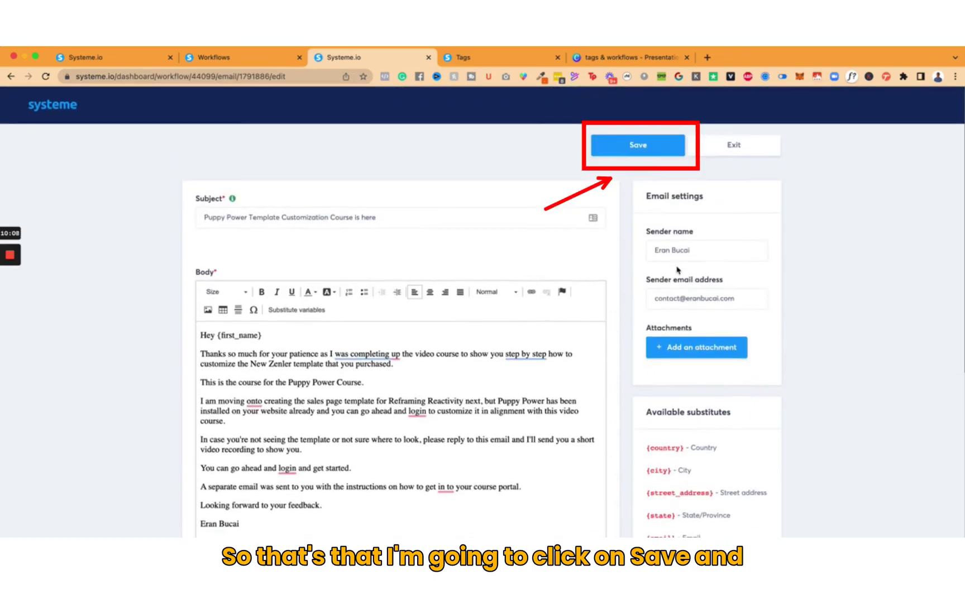
Save the email and activate the Dog Zenler Template Course workflow from the workflows list.
left_click(643, 150)
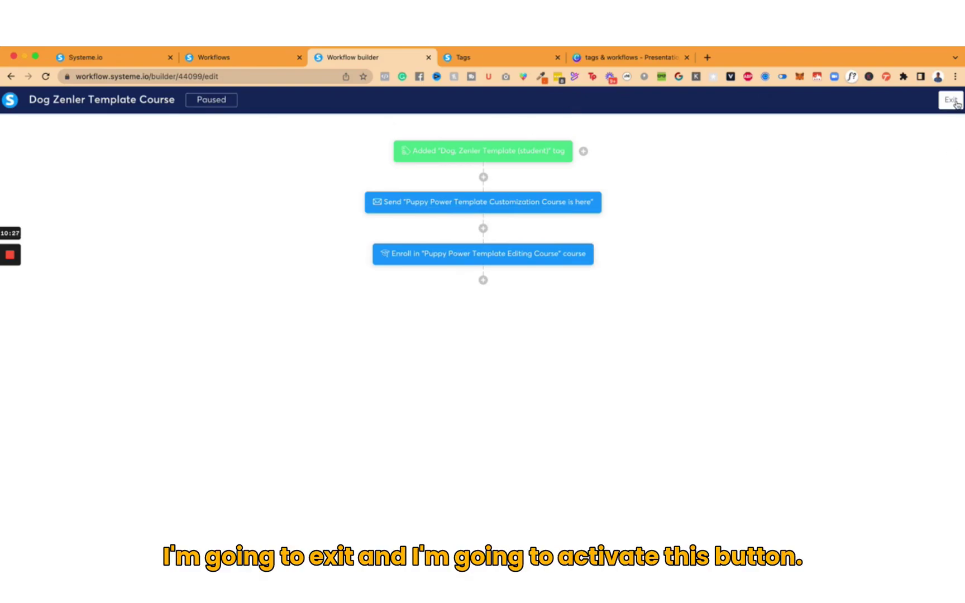
left_click(951, 101)
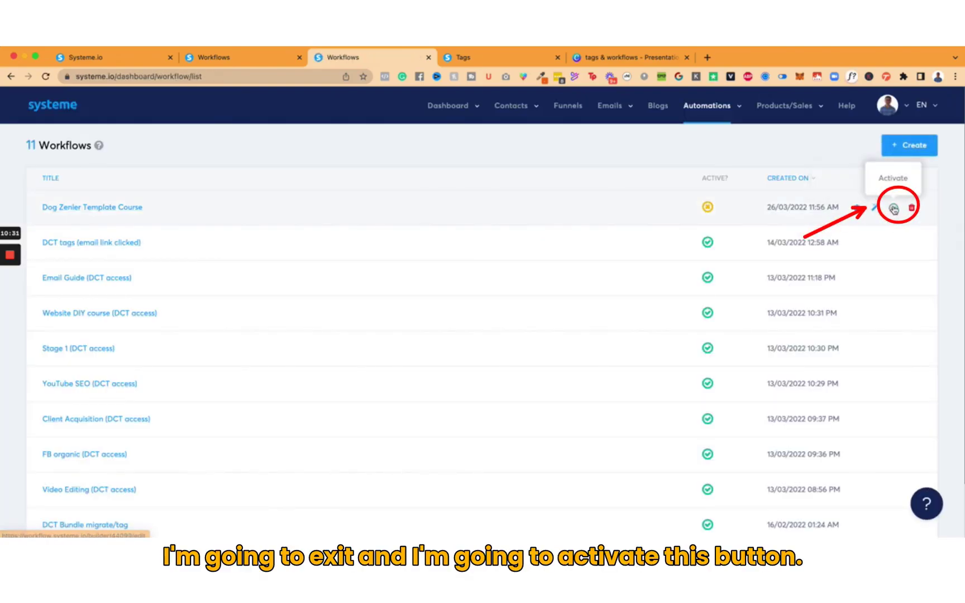
left_click(894, 209)
left_click(459, 352)
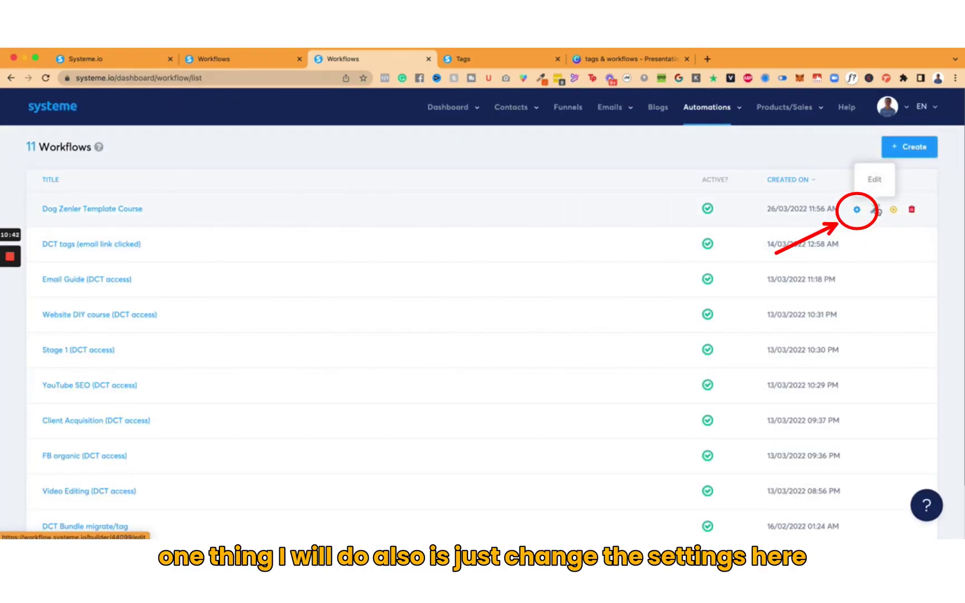
Rename the workflow to 'Puppy Power Zenler Template Course' and save.
left_click(856, 209)
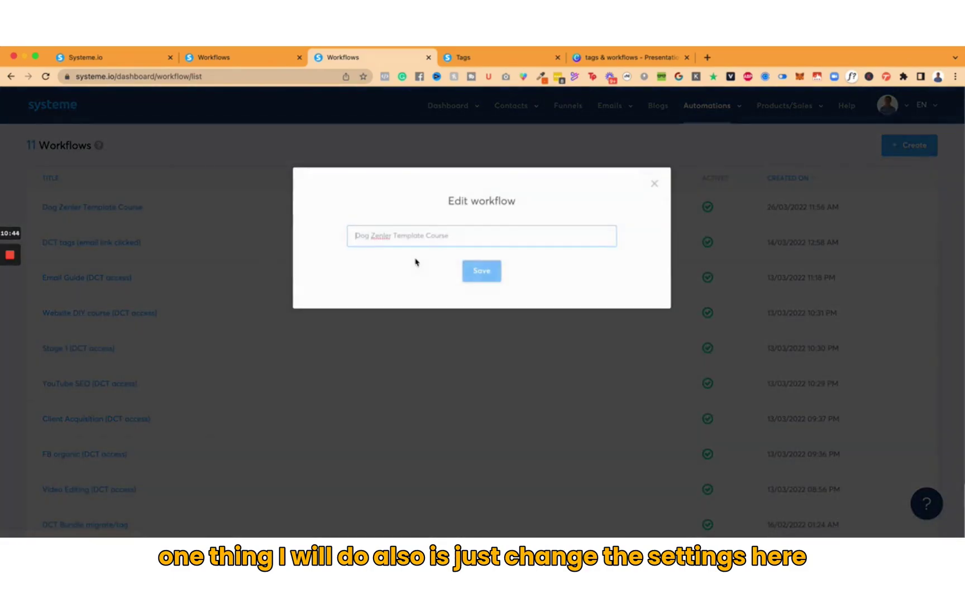
type("Puppy Power")
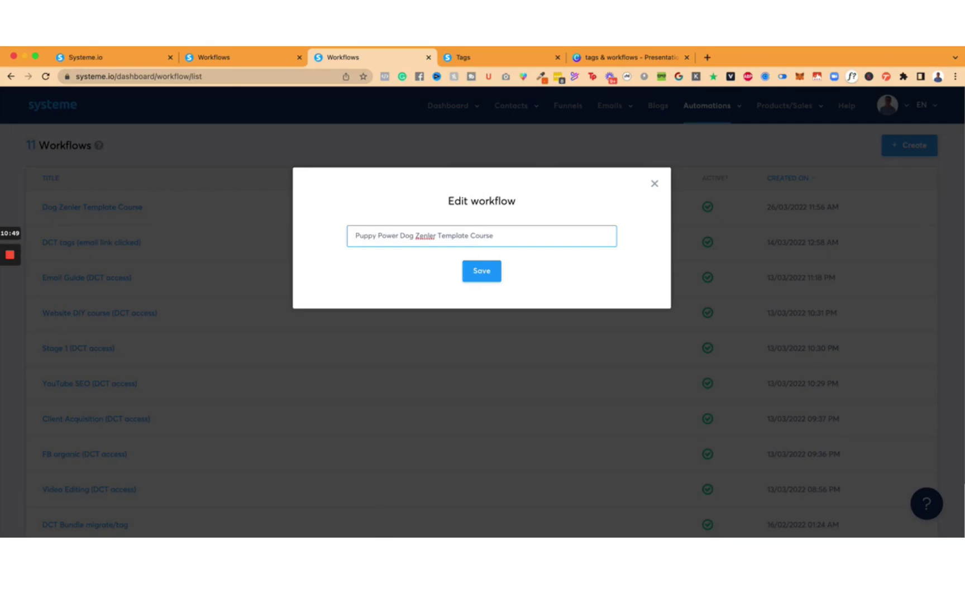
double_click(407, 236)
key("BackSpace")
left_click(488, 274)
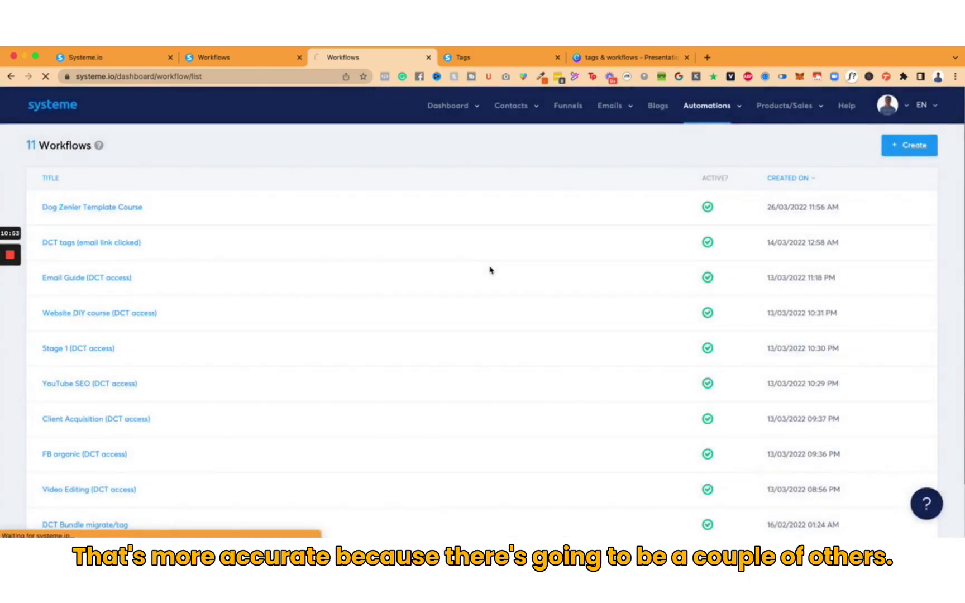
Attach the exported contacts CSV file on the contact import page.
left_click(120, 60)
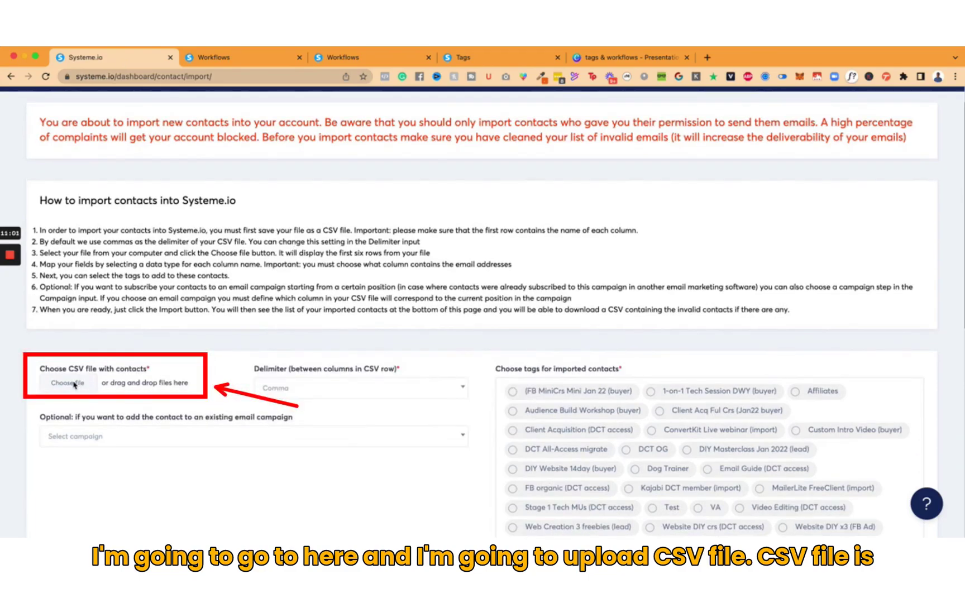
left_click(75, 384)
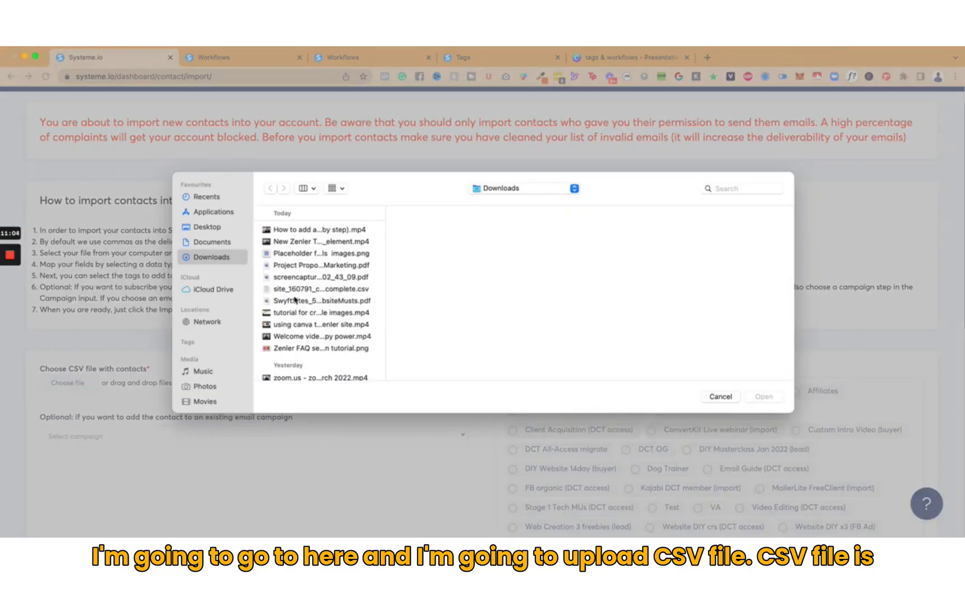
left_click(291, 290)
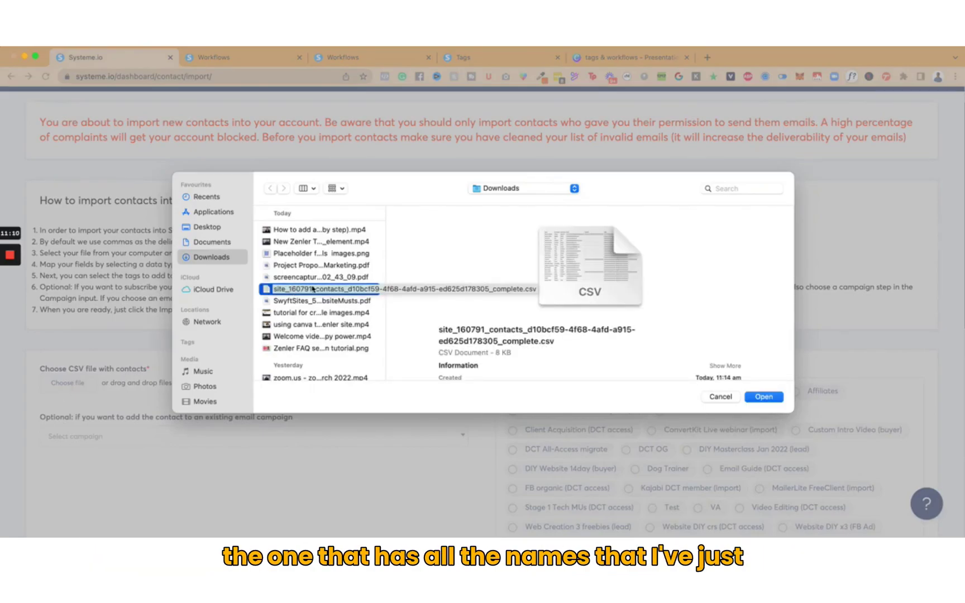
left_click(770, 396)
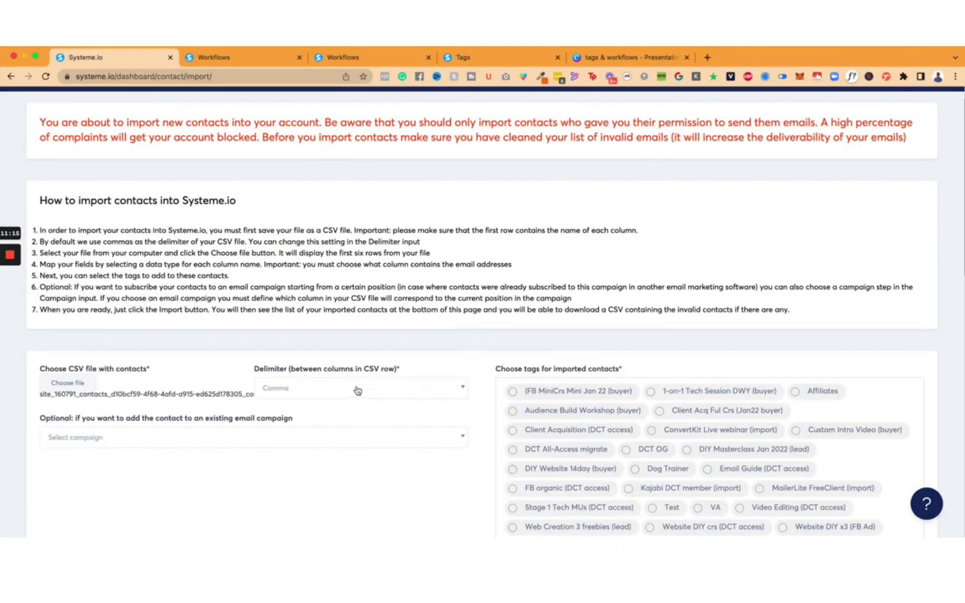
scroll(655, 441, "down", 1)
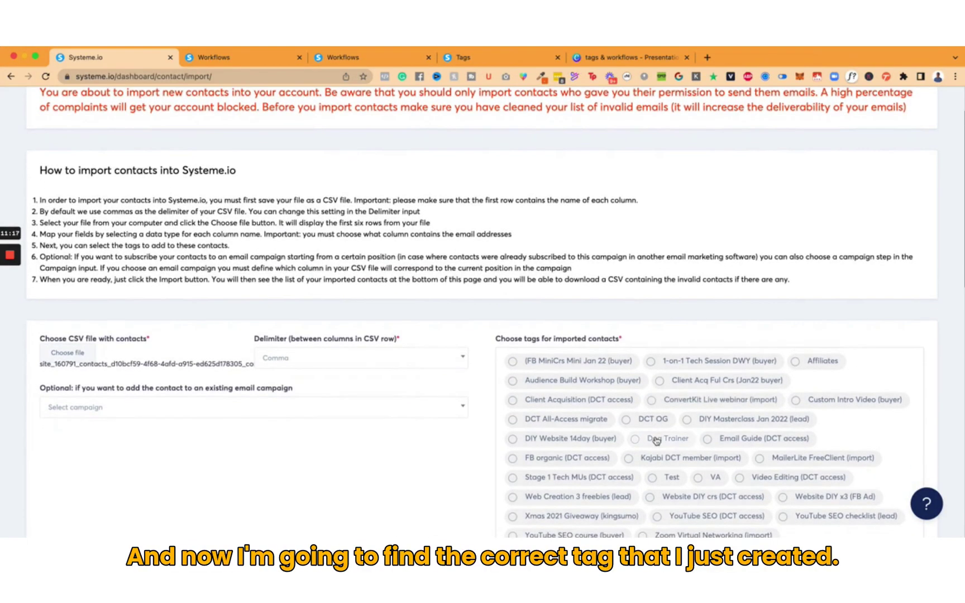
scroll(655, 441, "down", 1)
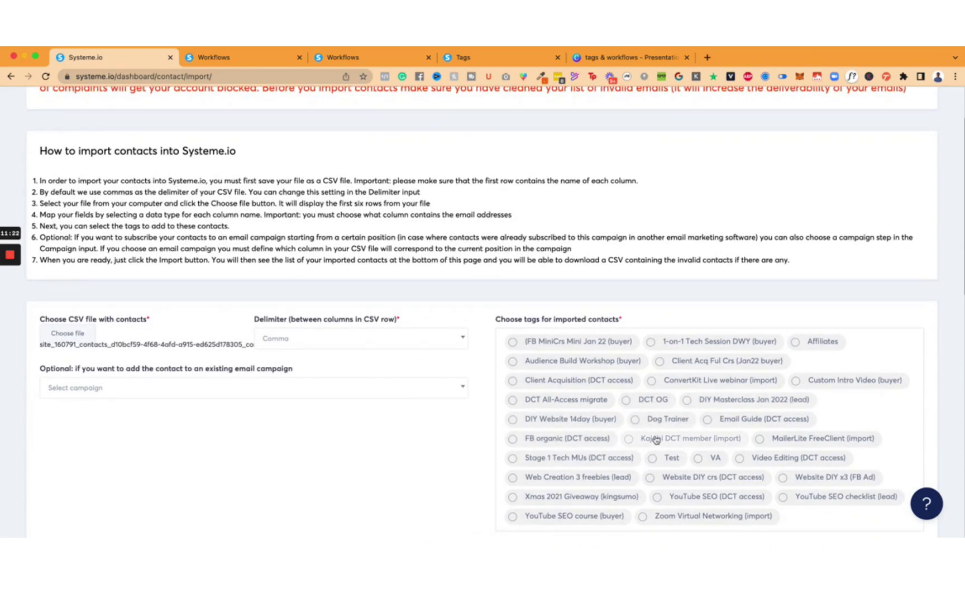
Reload the import page to refresh tags, leaving 'Dog, Zenler Template (student)' unticked.
left_click(46, 76)
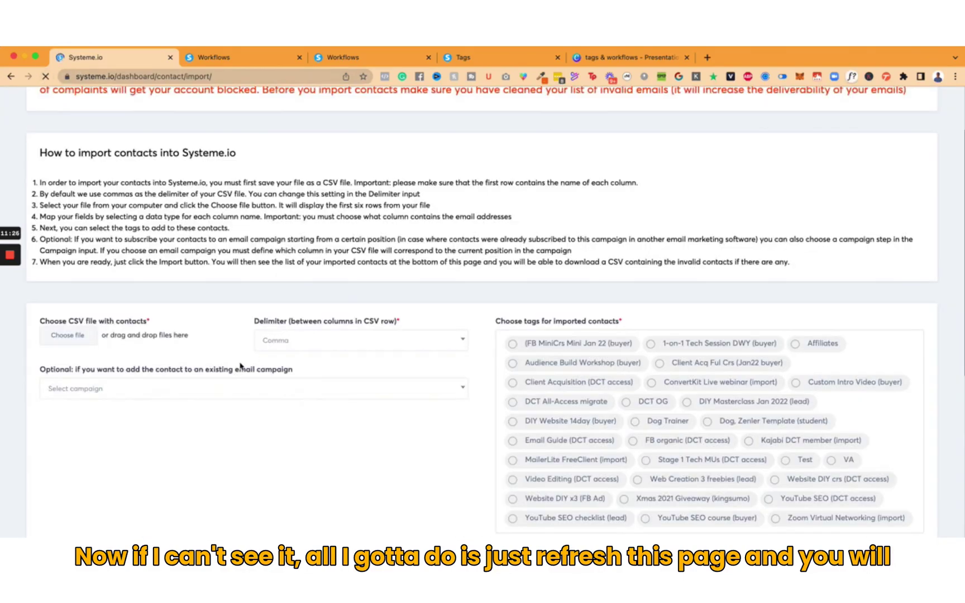
left_click(774, 424)
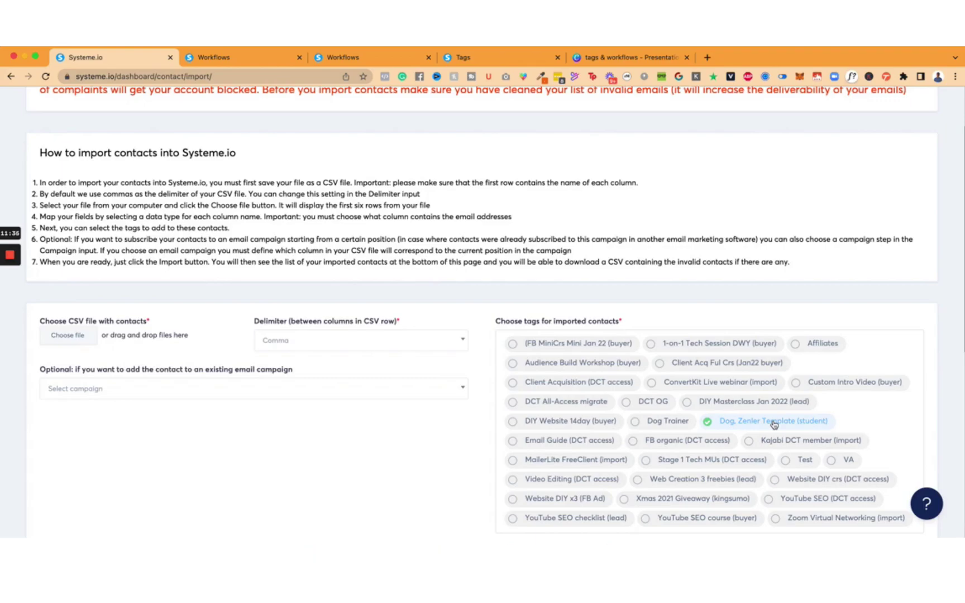
left_click(778, 423)
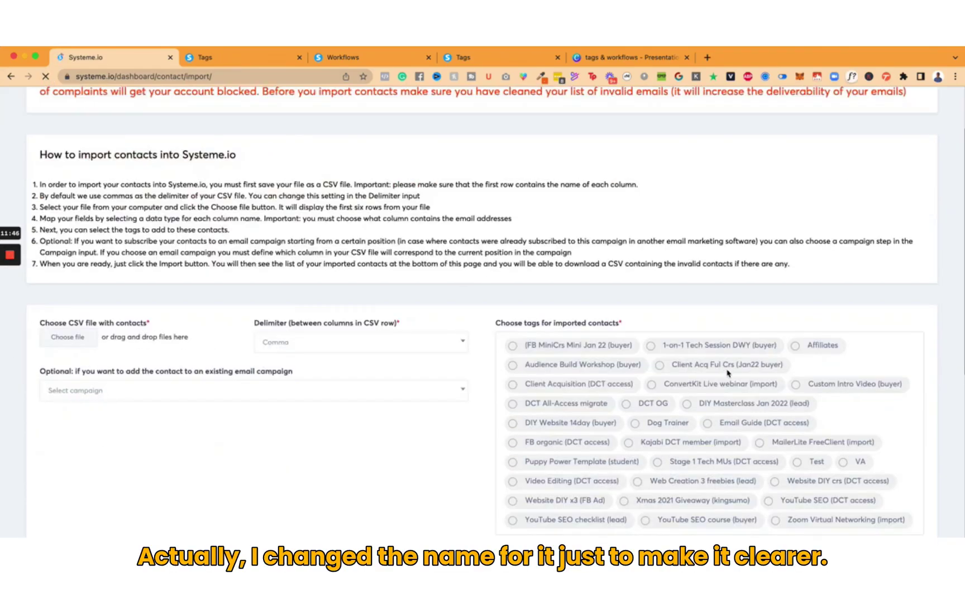
scroll(642, 408, "down", 1)
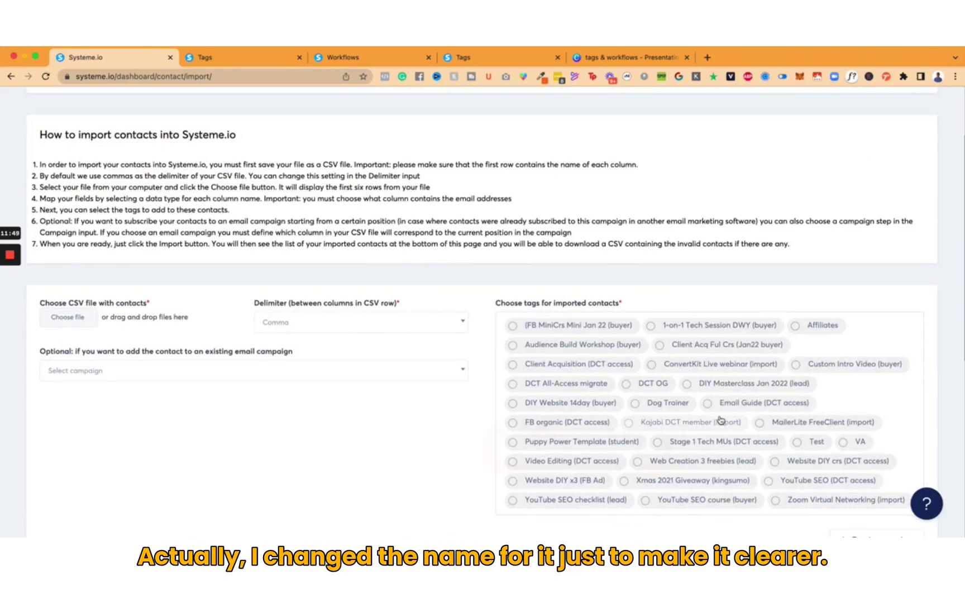
Tick the Puppy Power Template (student) tag and reattach the contacts CSV file.
left_click(556, 443)
left_click(78, 320)
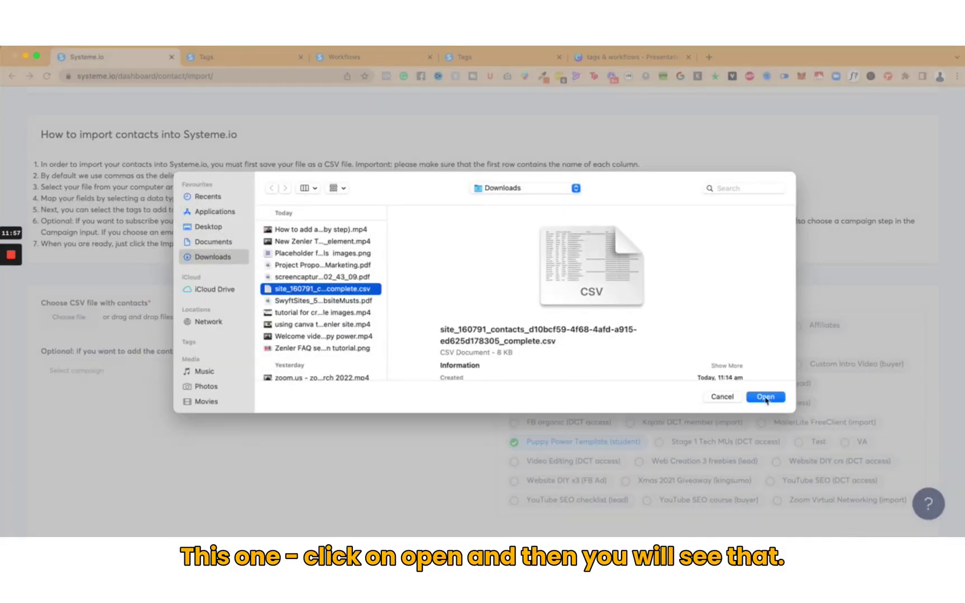
left_click(766, 395)
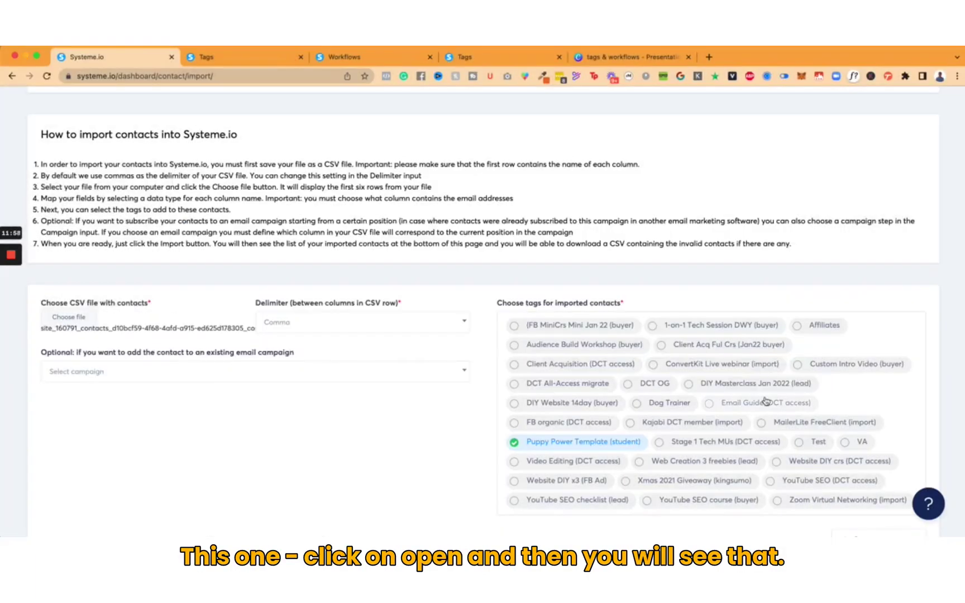
scroll(393, 356, "down", 1)
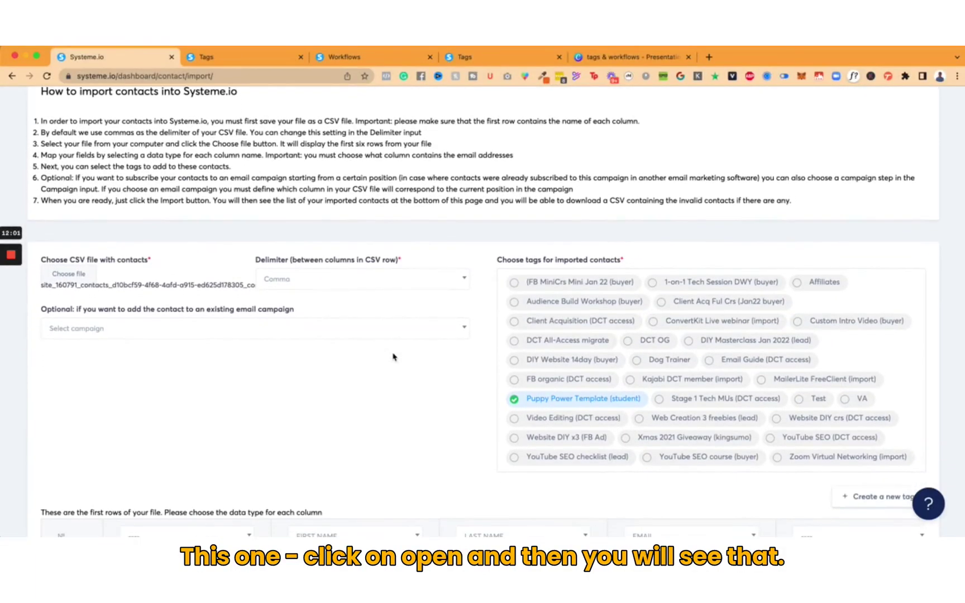
scroll(393, 356, "down", 1)
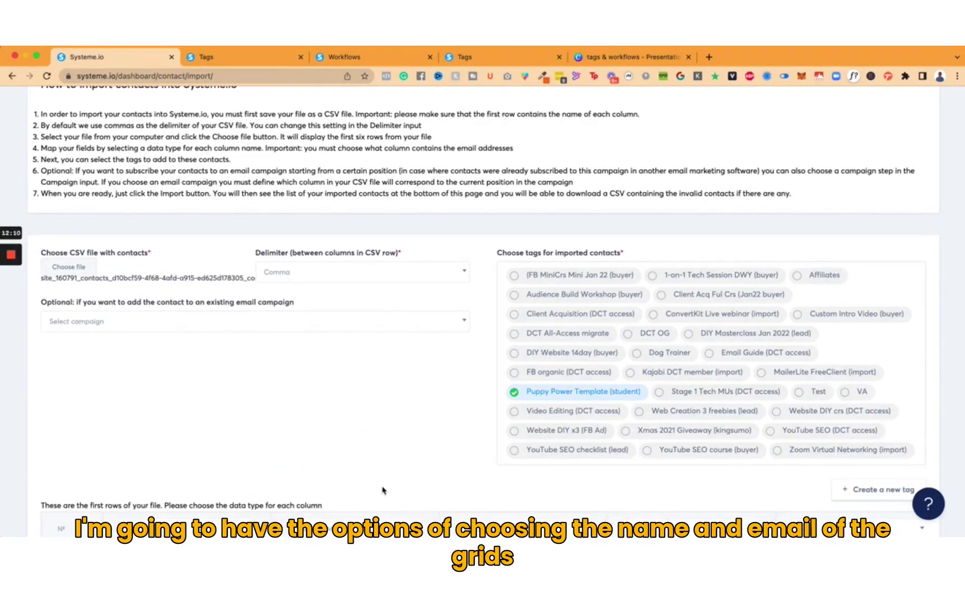
scroll(346, 520, "down", 2)
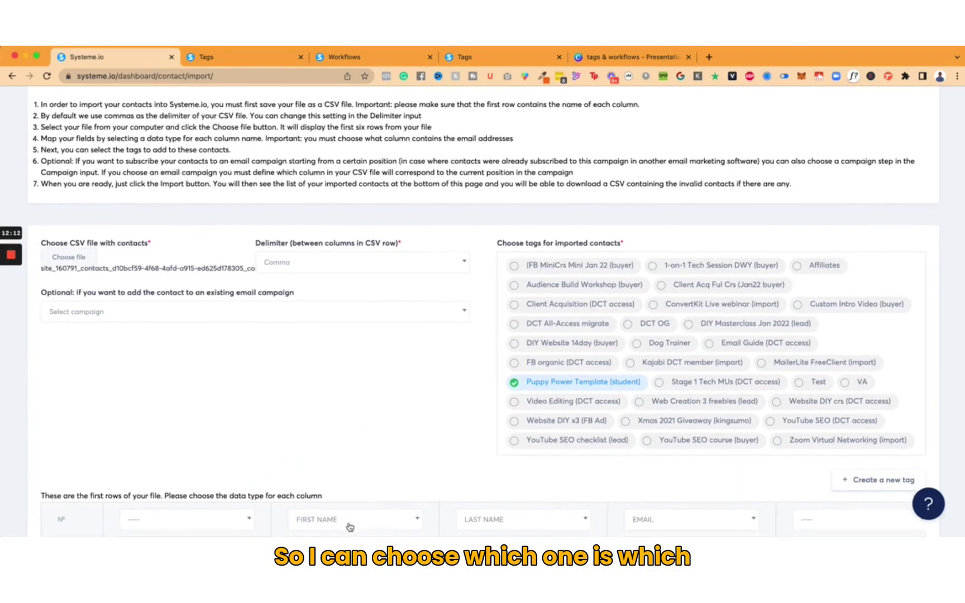
scroll(350, 527, "down", 5)
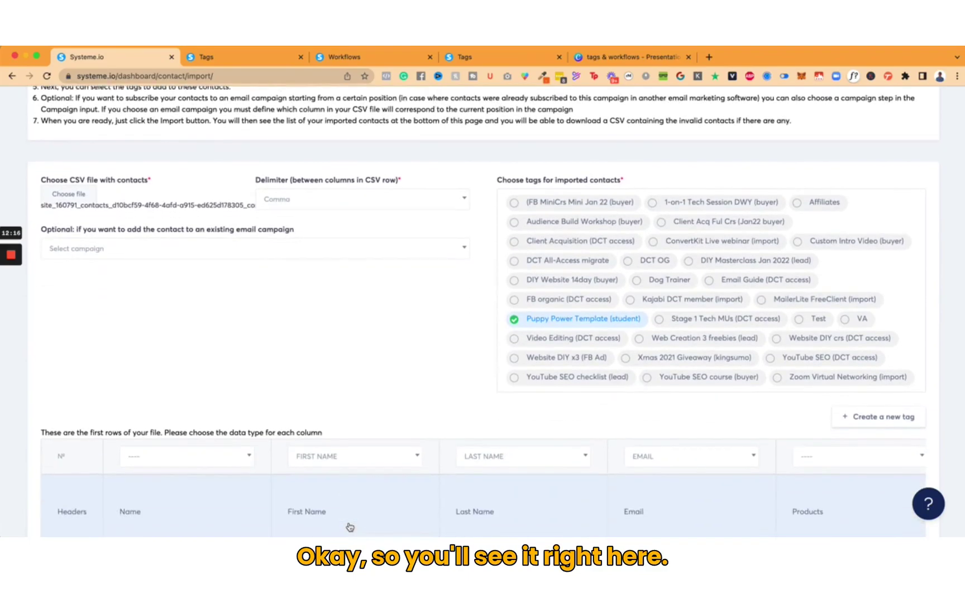
scroll(349, 527, "down", 2)
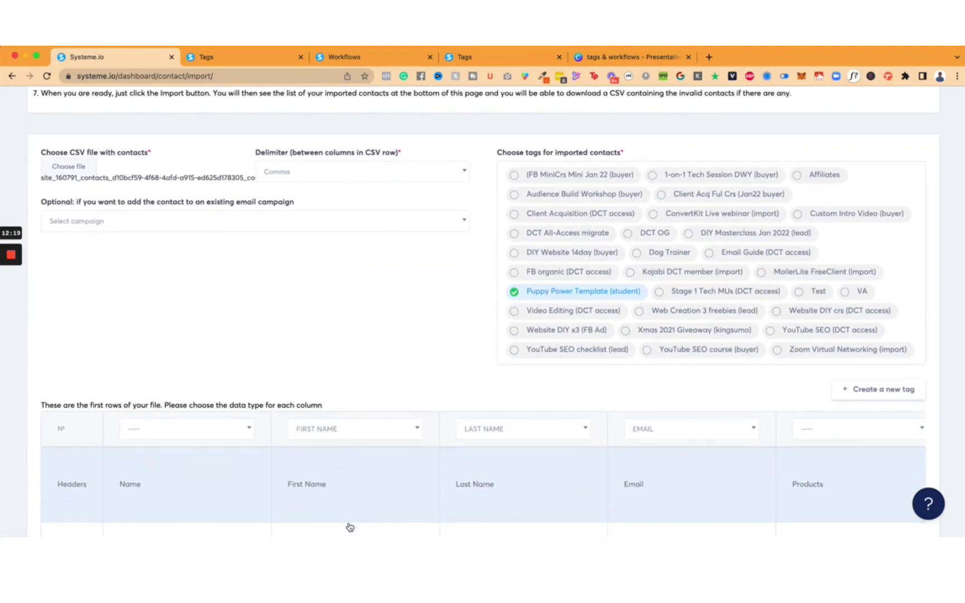
scroll(232, 435, "right", 10)
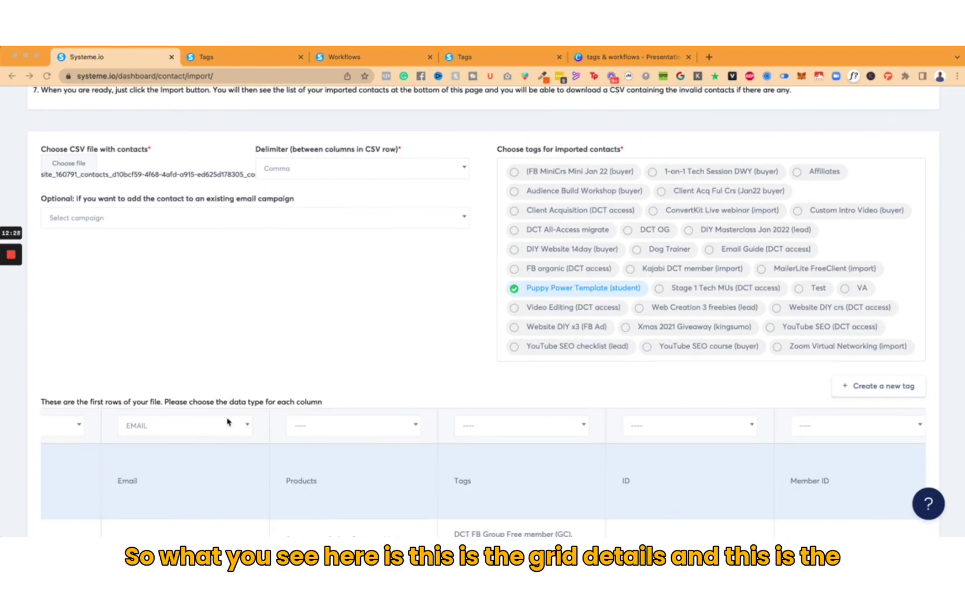
scroll(219, 423, "left", 5)
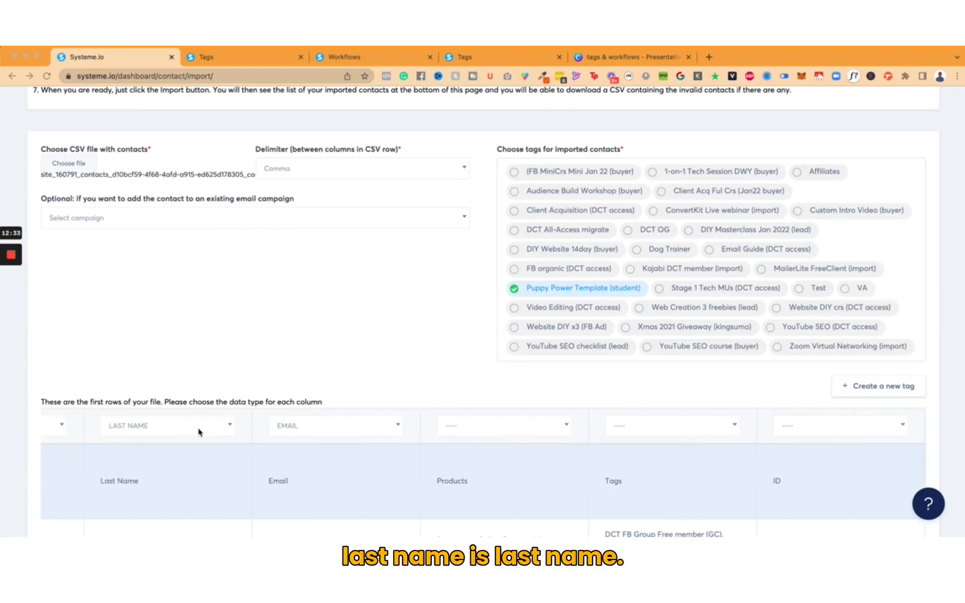
scroll(186, 479, "left", 6)
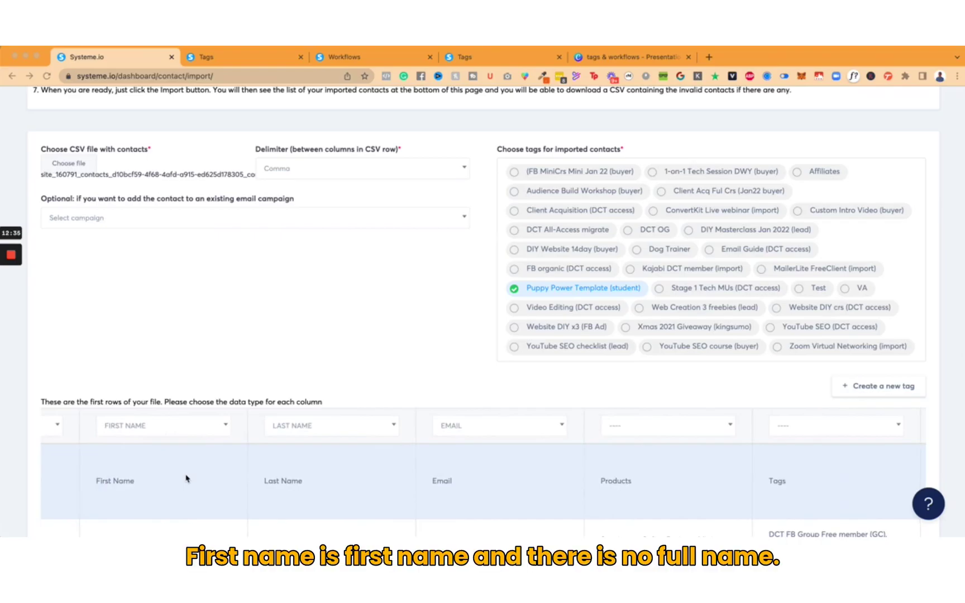
scroll(186, 479, "left", 1)
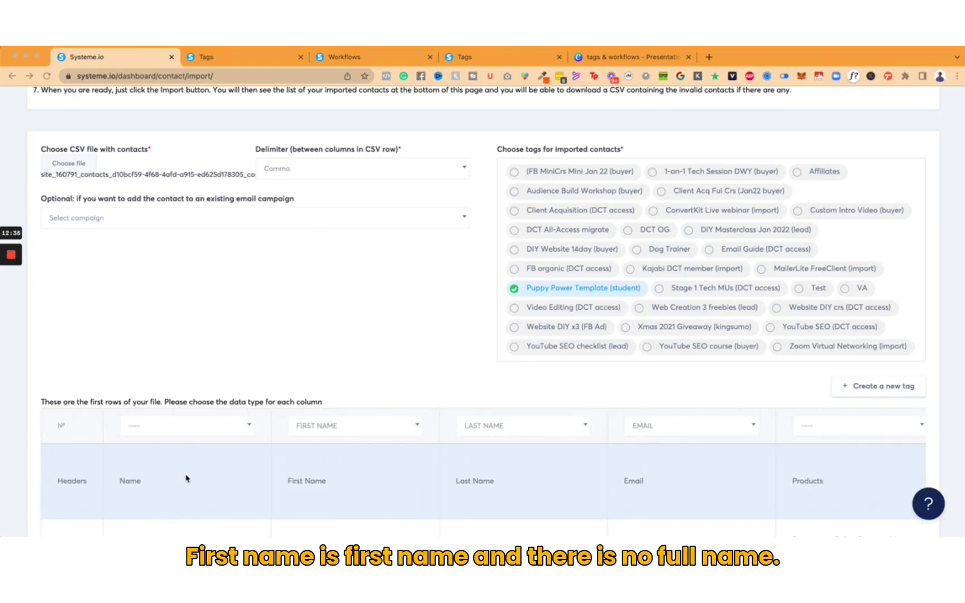
Review the column type dropdowns, leaving the Name column unmapped.
left_click(212, 430)
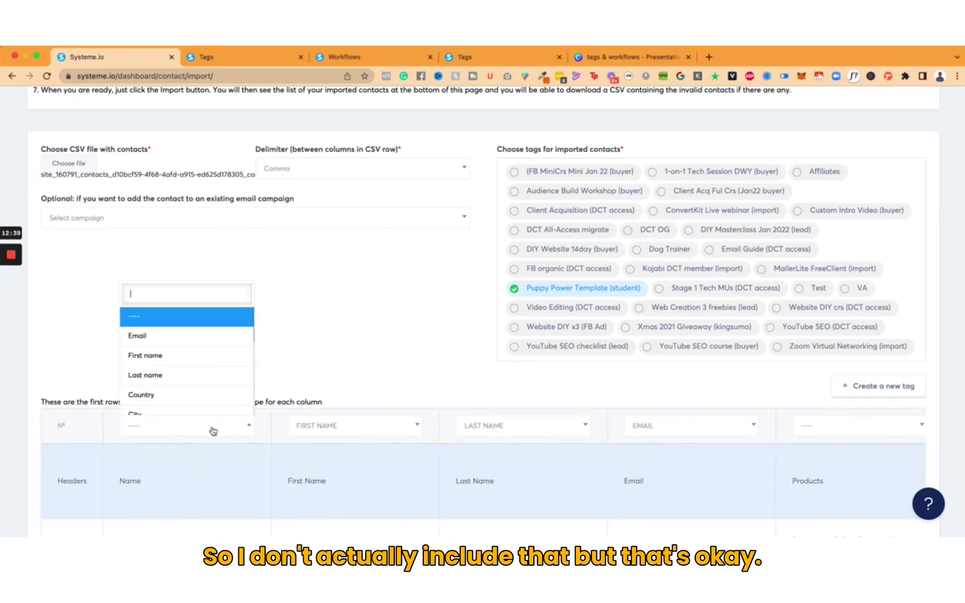
scroll(210, 374, "down", 3)
scroll(212, 377, "down", 3)
scroll(213, 391, "up", 6)
left_click(596, 418)
scroll(595, 418, "right", 10)
scroll(579, 442, "right", 10)
scroll(580, 443, "left", 20)
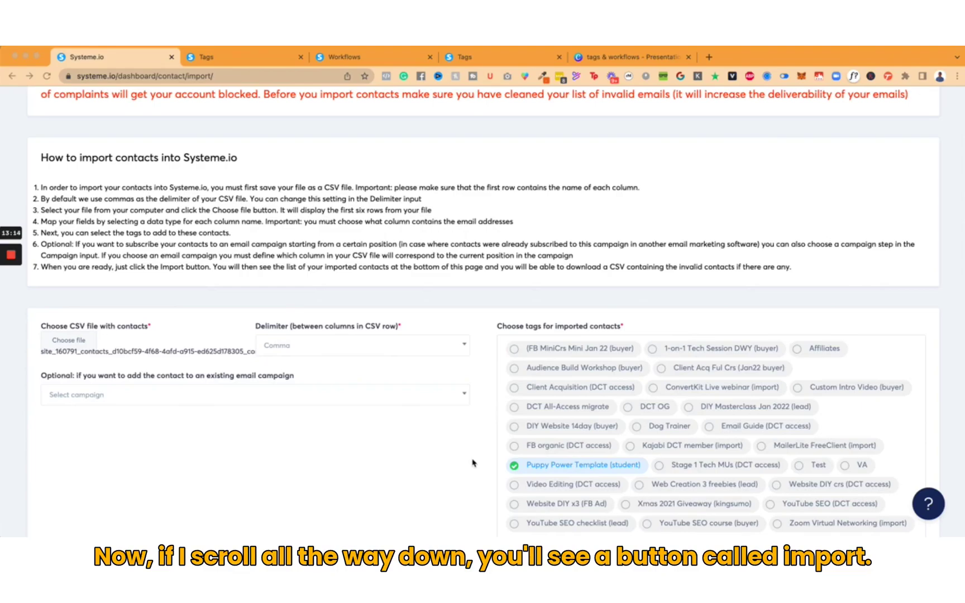
Confirm the contacts import finished at 23 / 23 with no invalid rows.
mouse_move(11, 258)
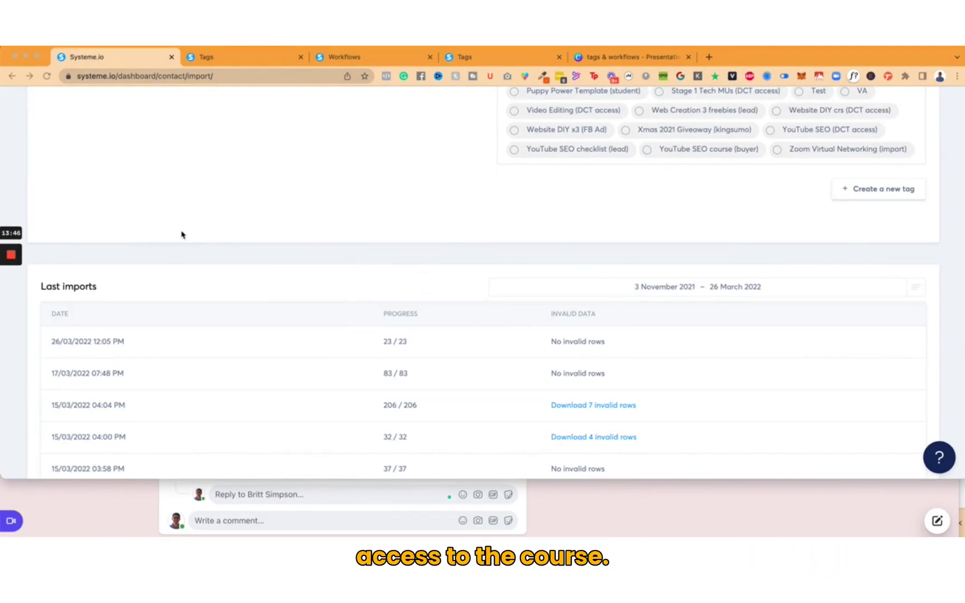
Bring up the Puppy Power Template Editing Course curriculum showing its Welcome and Sections Editing modules.
key("ctrl+Tab")
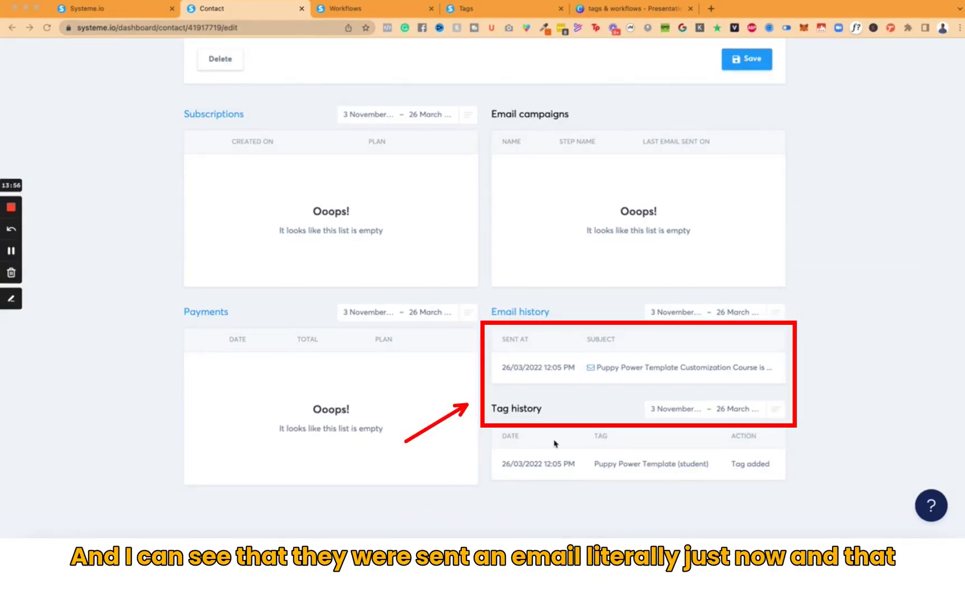
left_click(10, 251)
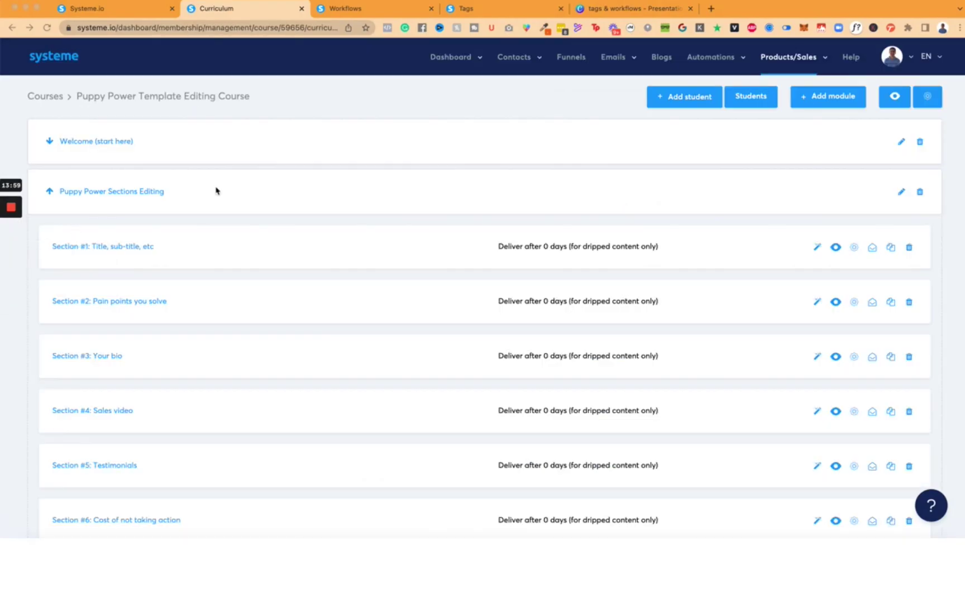
left_click(826, 60)
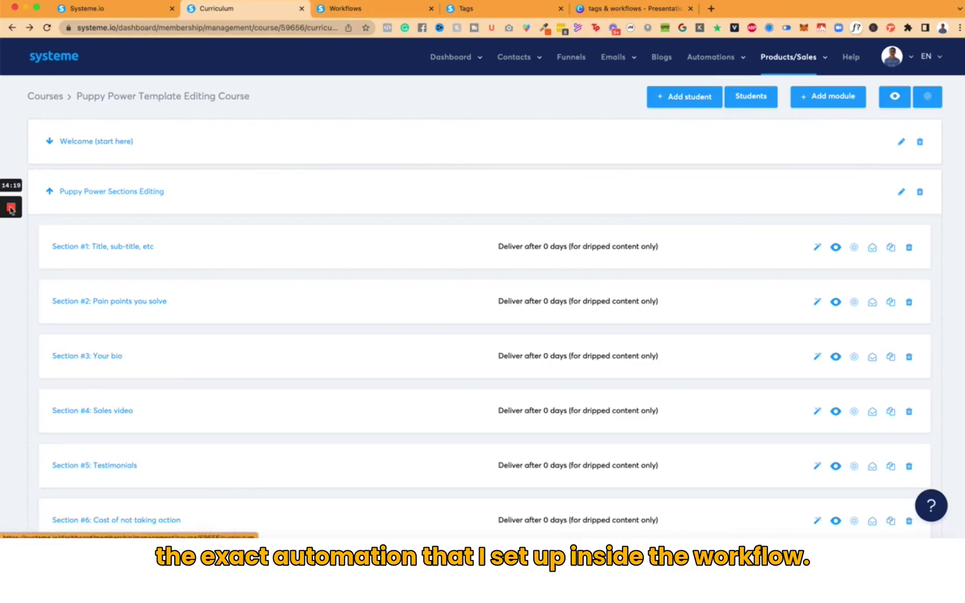
mouse_move(11, 211)
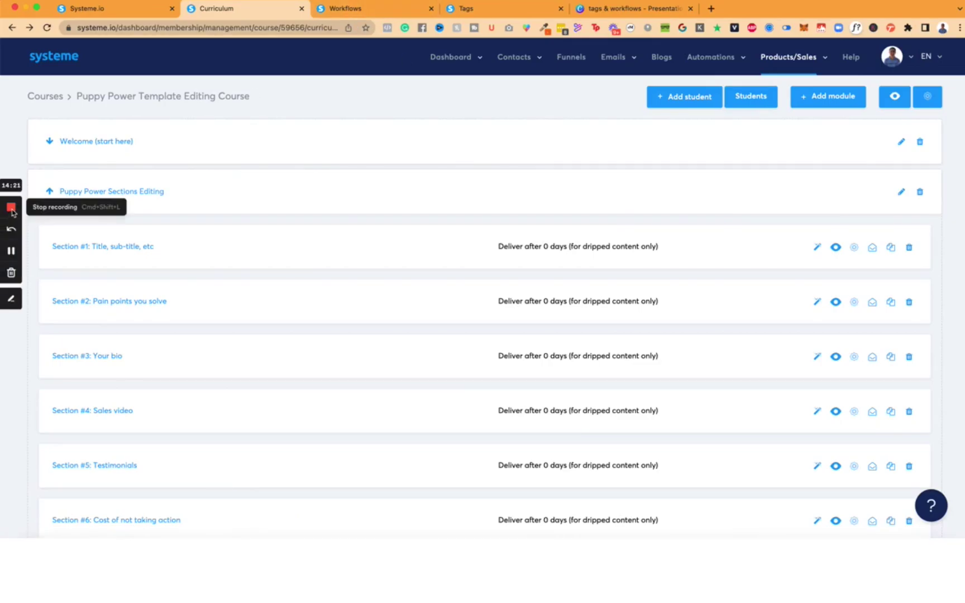